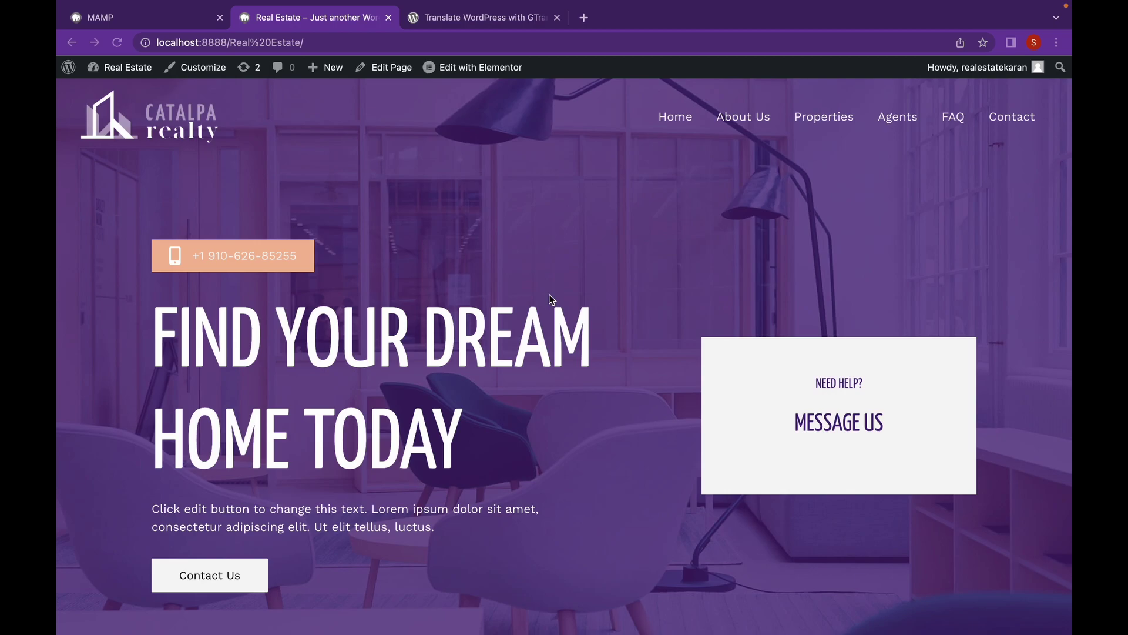
Search Add Plugins for 'gtranslate', start installing GTranslate, and download gtranslate.2.9.12.zip
click(135, 67)
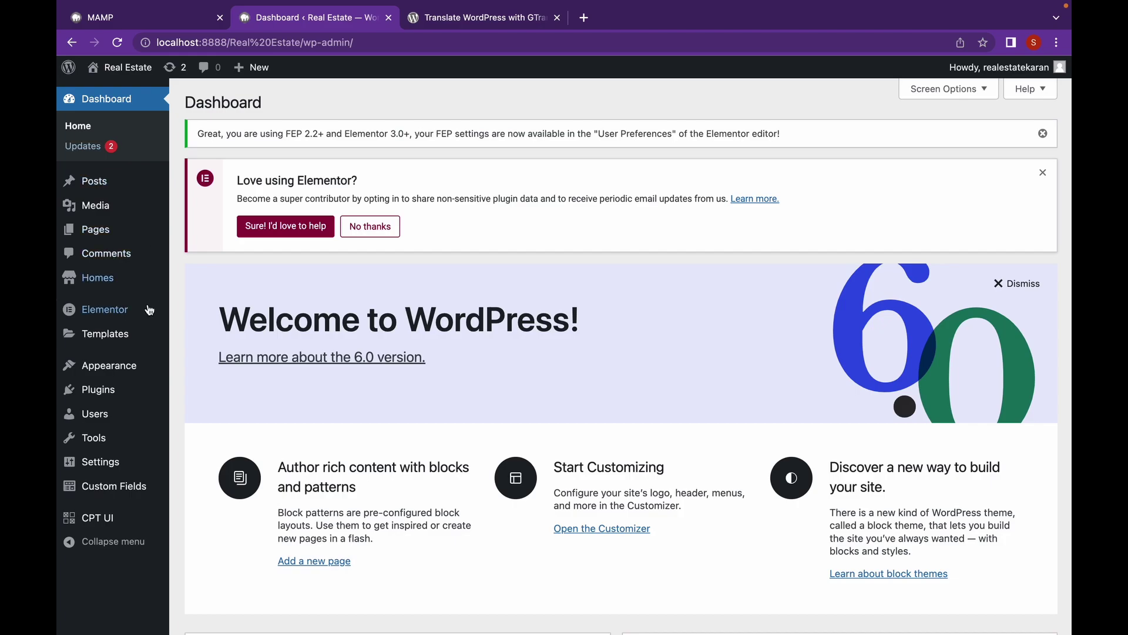
mouse_move(129, 395)
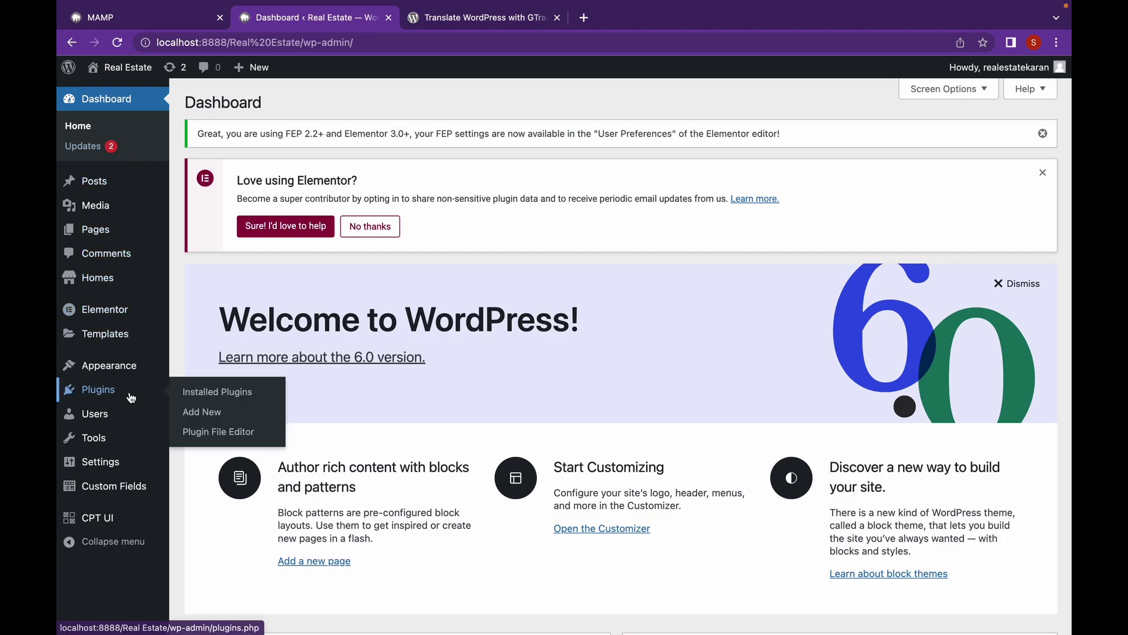
click(213, 416)
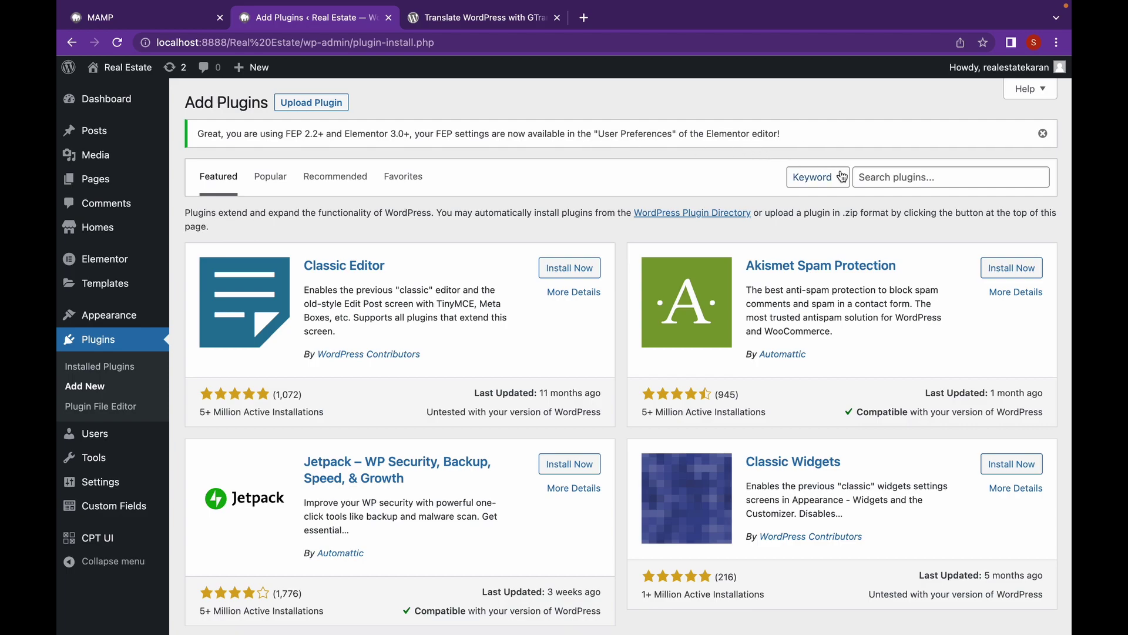
click(879, 175)
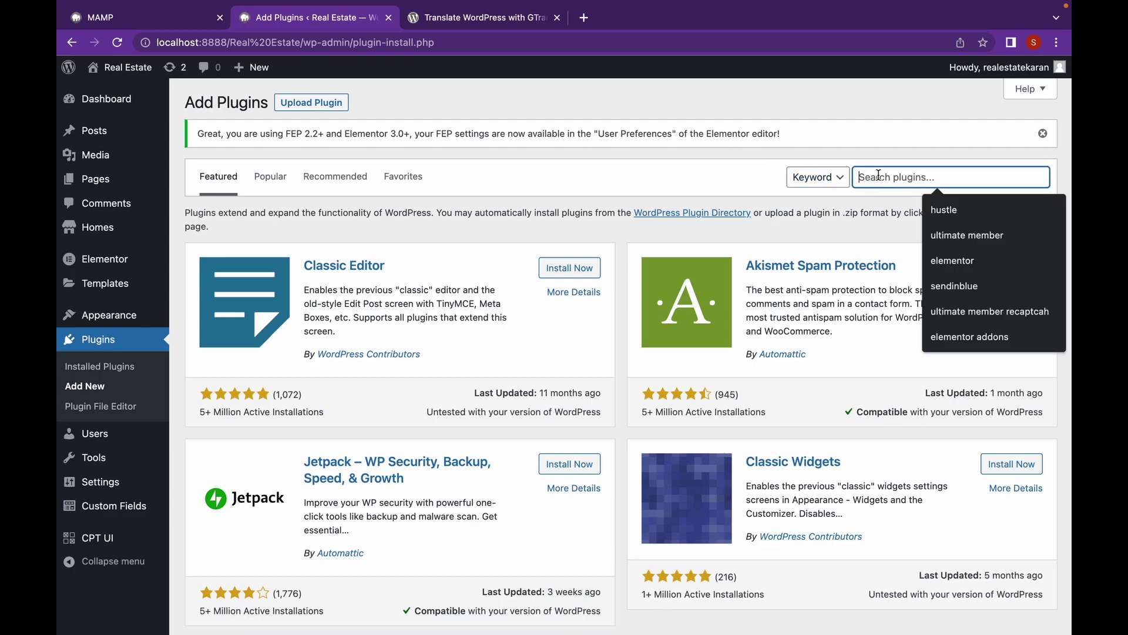
text(gtransl)
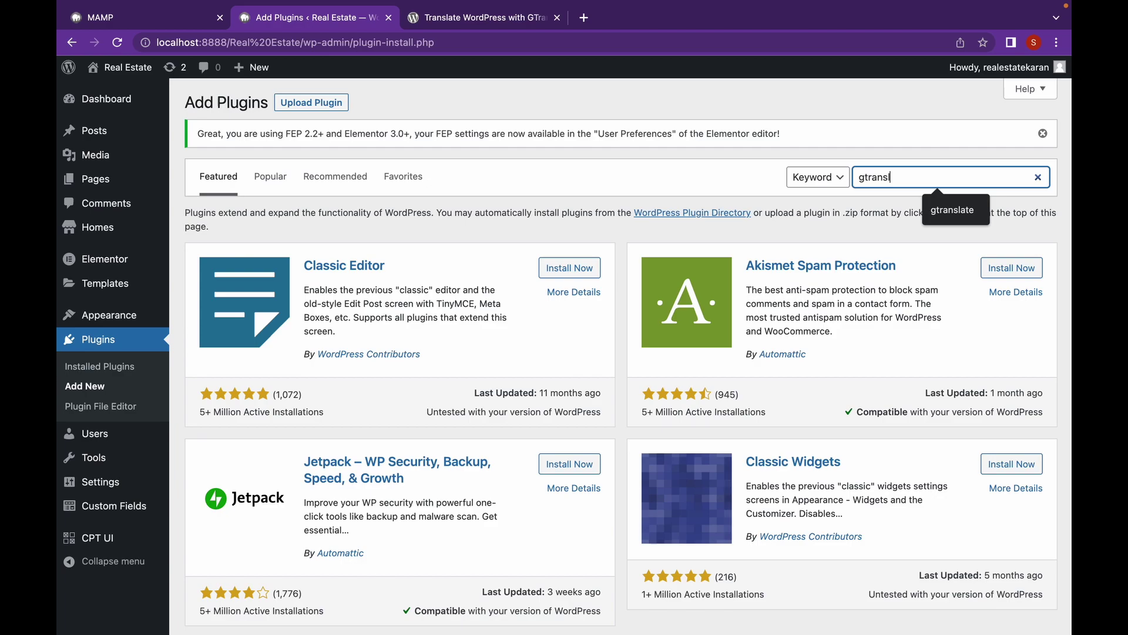
text(ate)
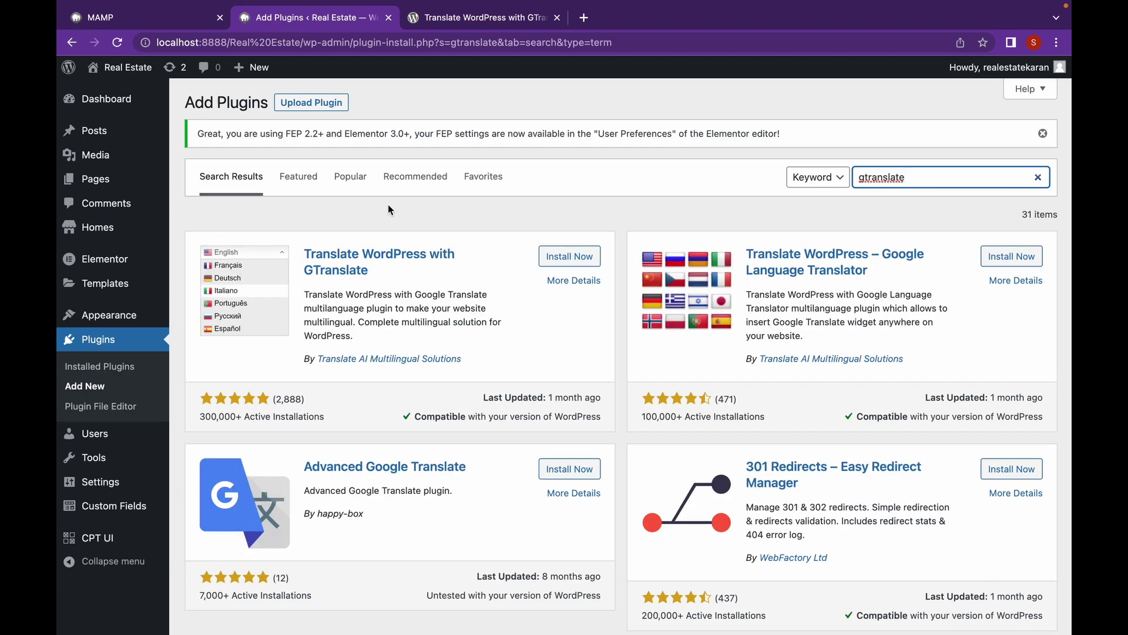
click(567, 259)
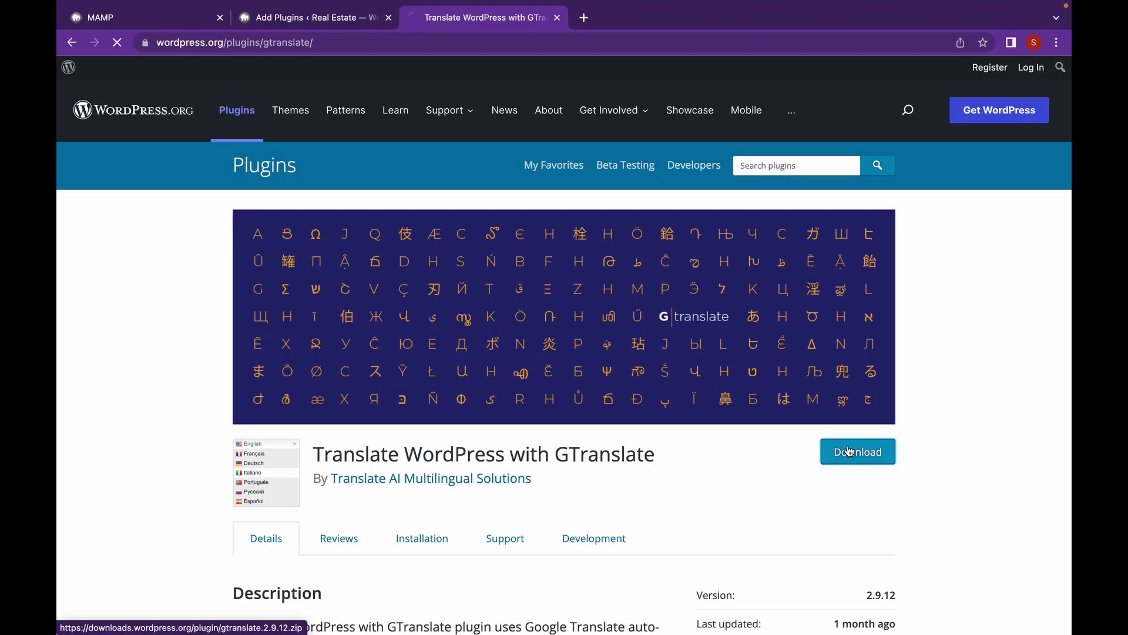
click(858, 450)
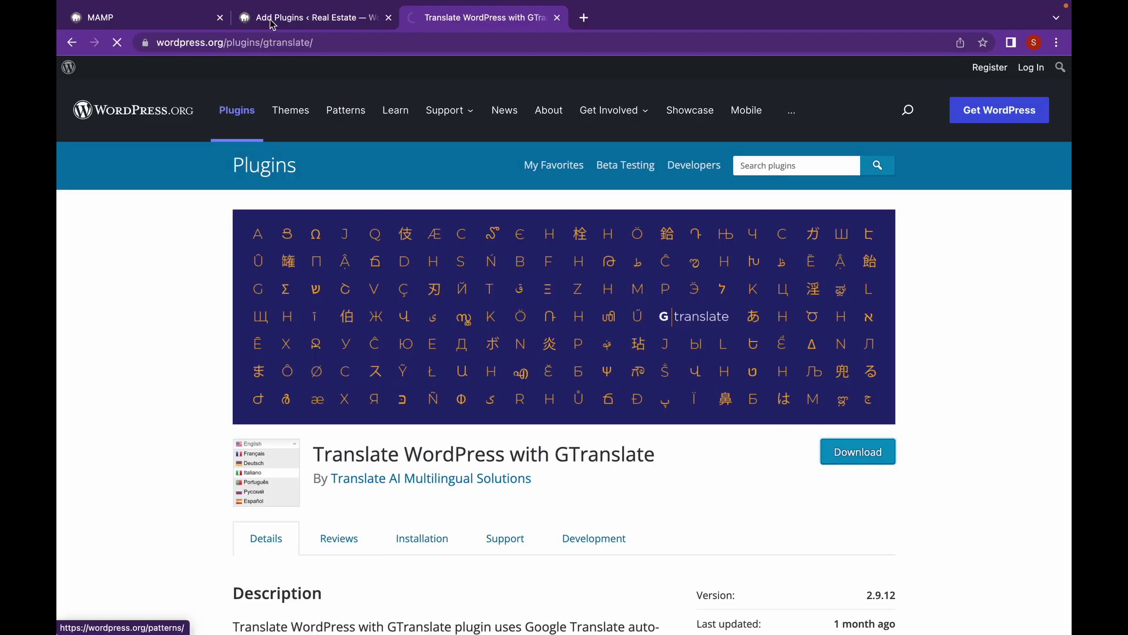
Upload gtranslate.2.9.12.zip via Upload Plugin and activate GTranslate once installed
click(288, 17)
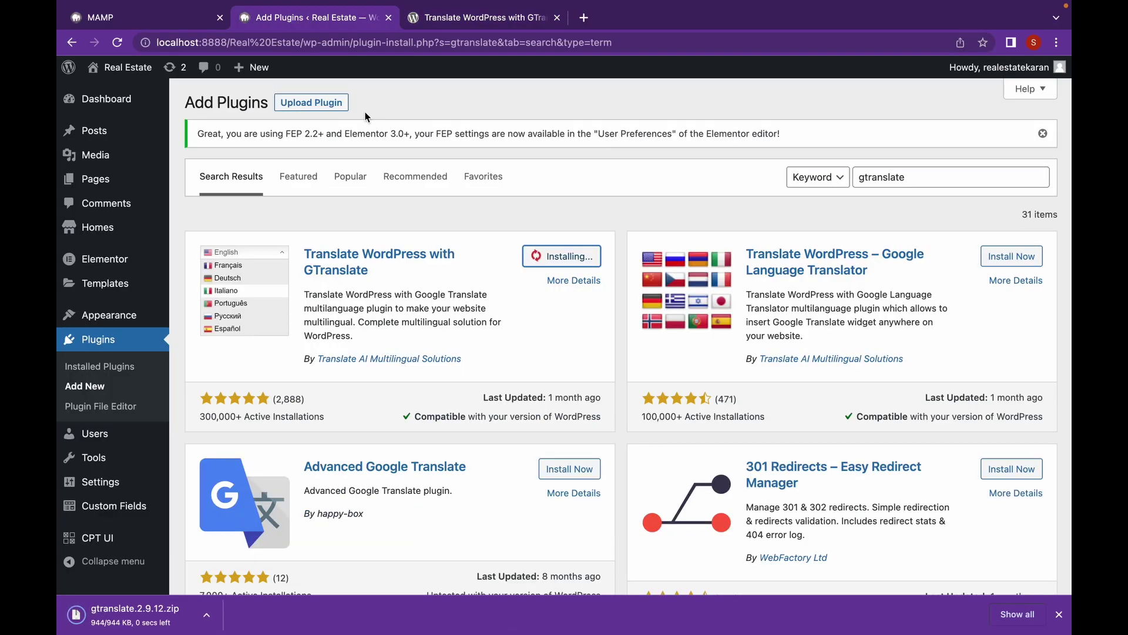
click(311, 102)
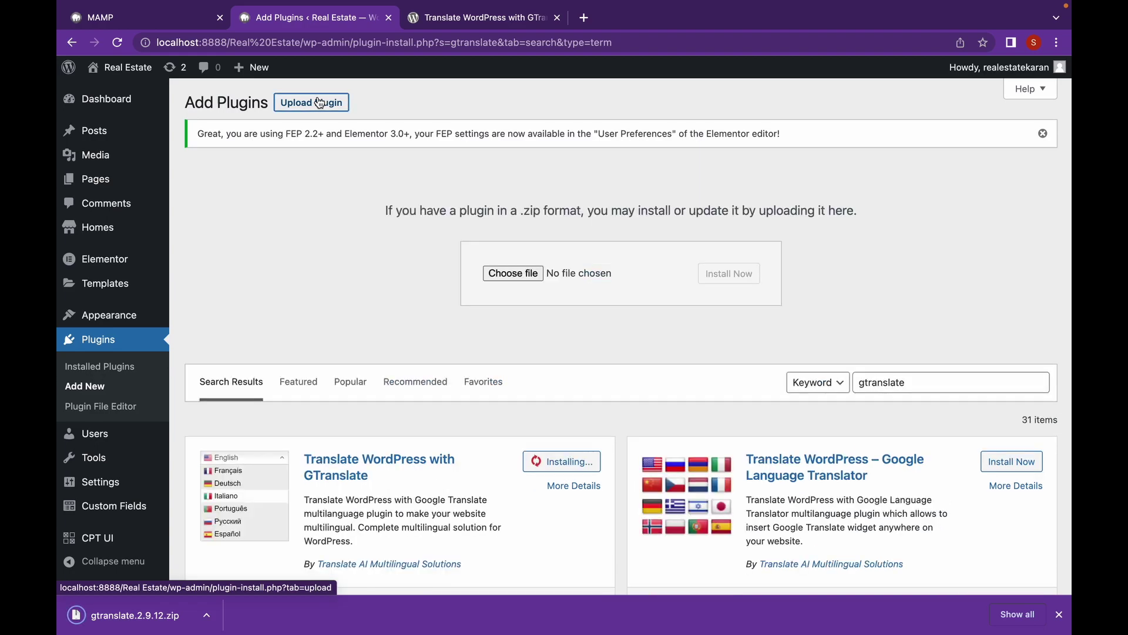
click(502, 272)
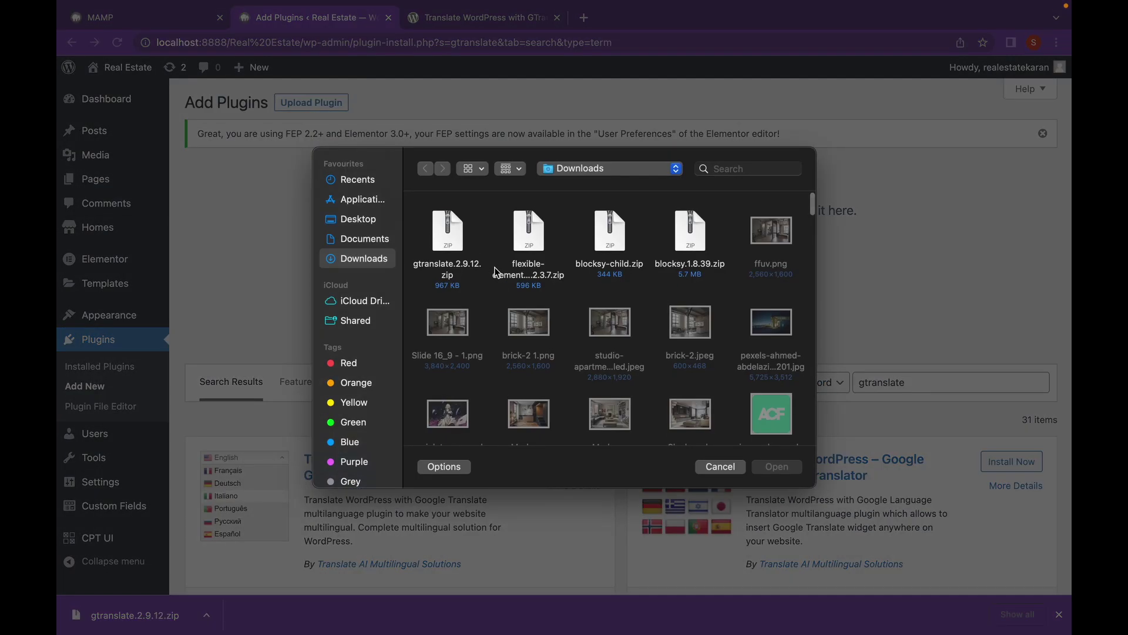
click(464, 269)
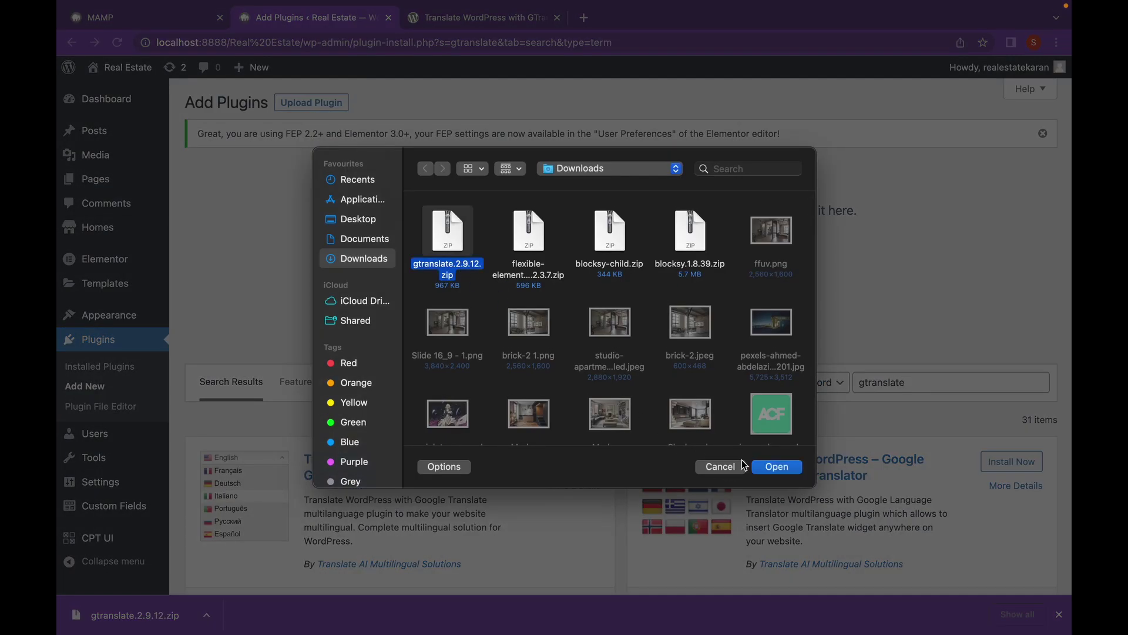
click(764, 467)
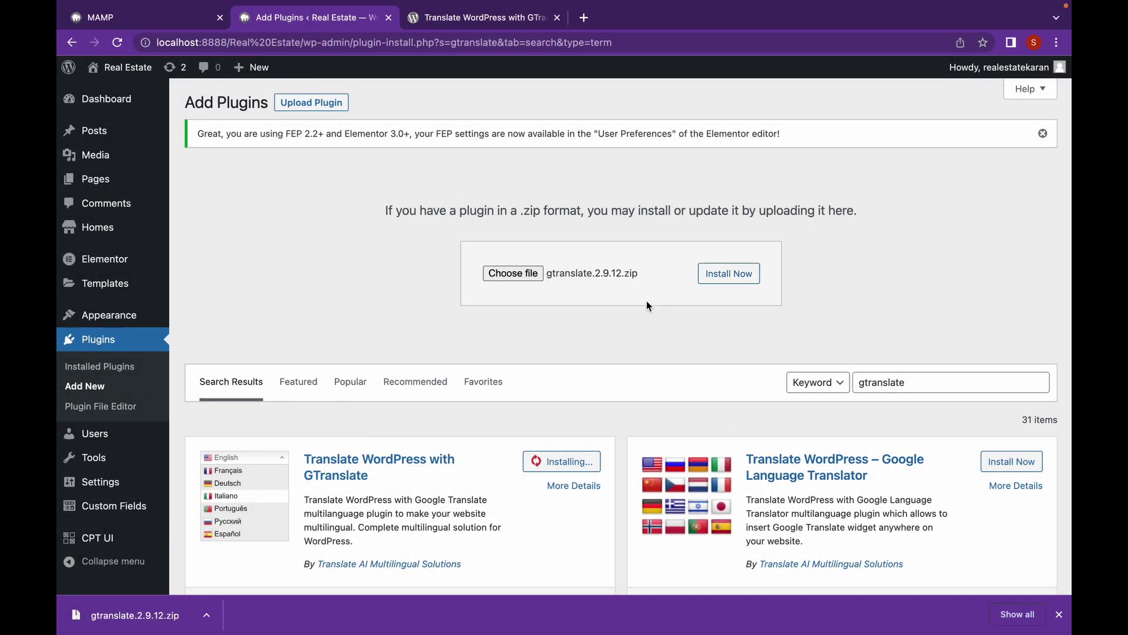
scroll(604, 337, down, 3)
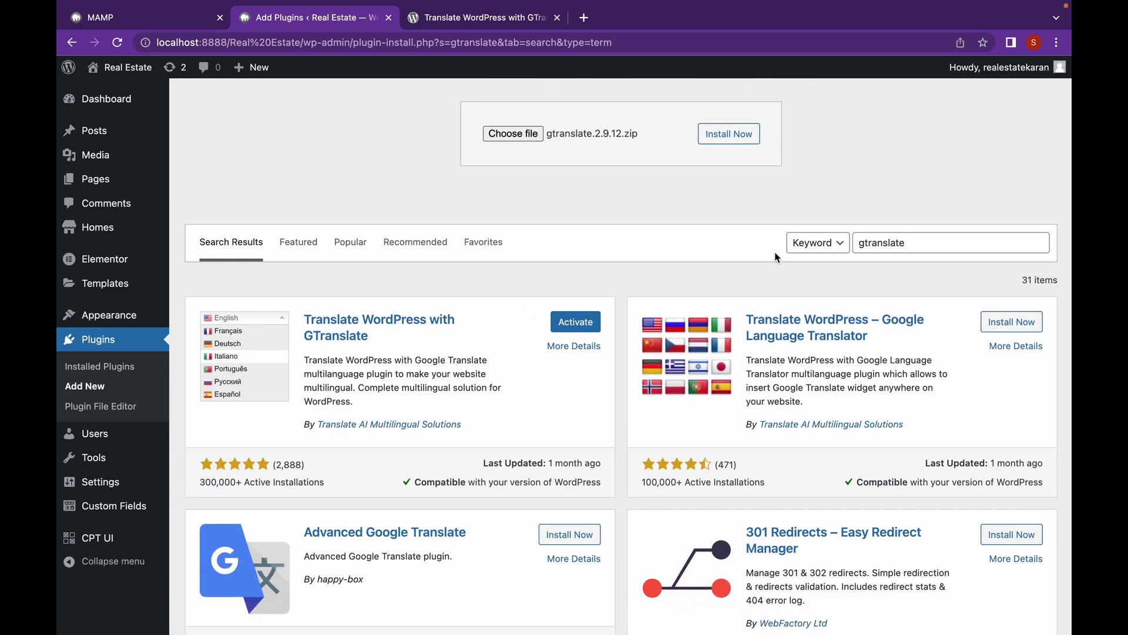
click(595, 325)
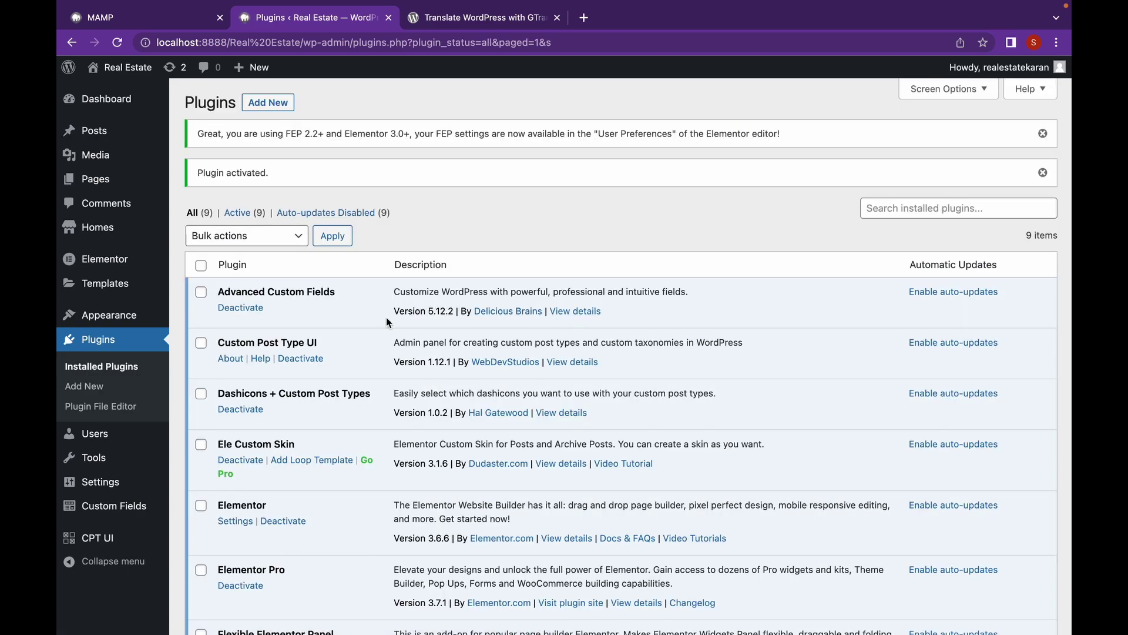
Open Settings > GTranslate from the admin sidebar
scroll(343, 348, down, 4)
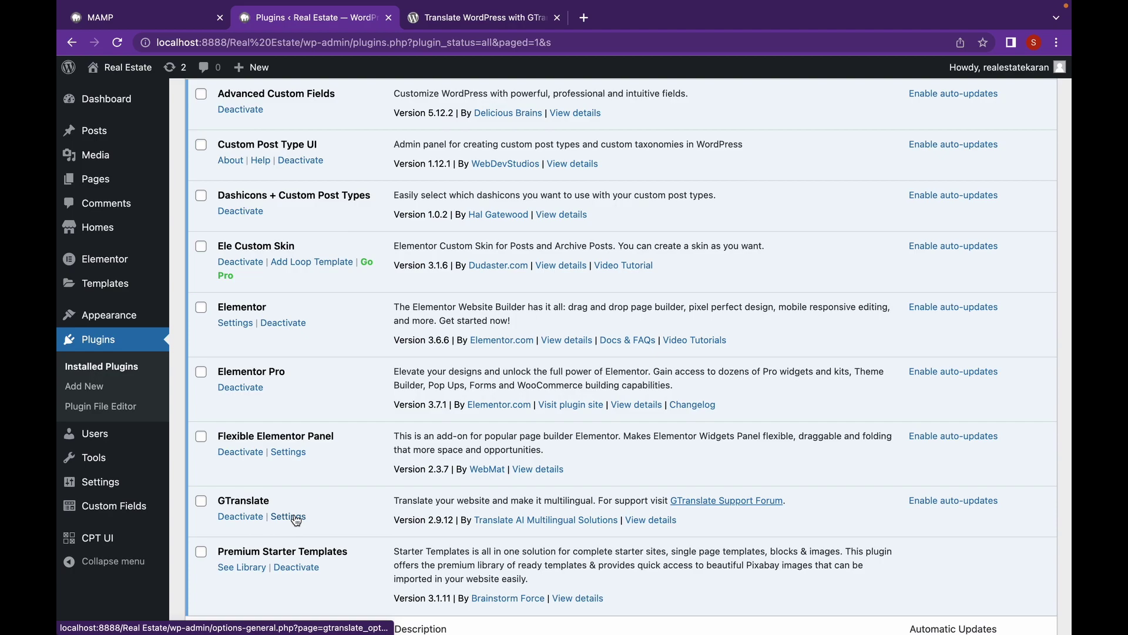
mouse_move(107, 492)
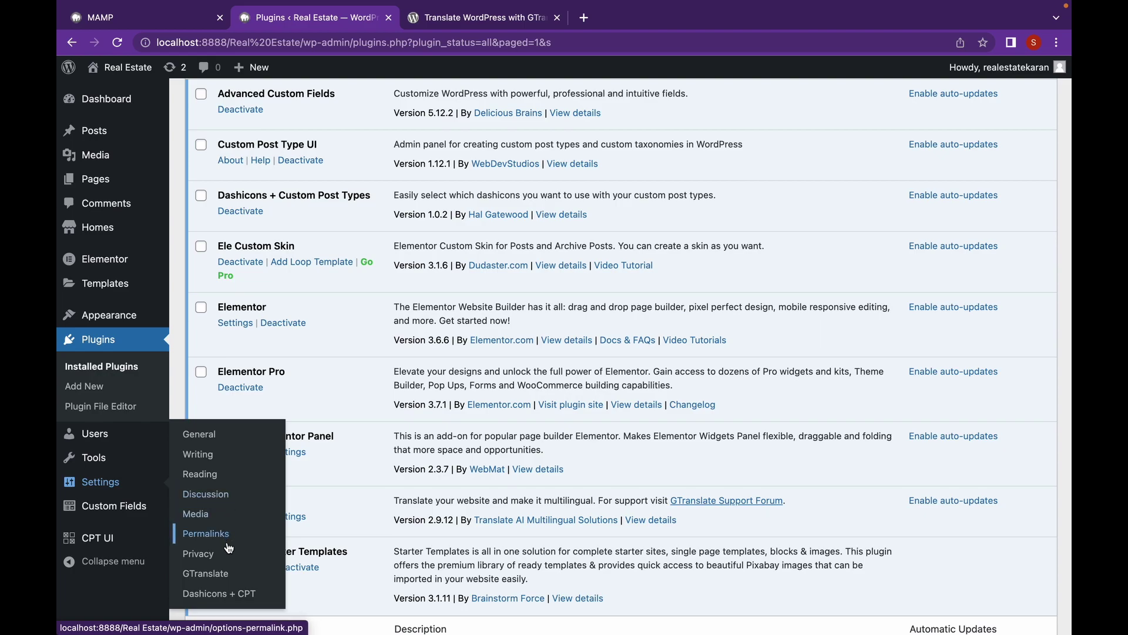
click(226, 572)
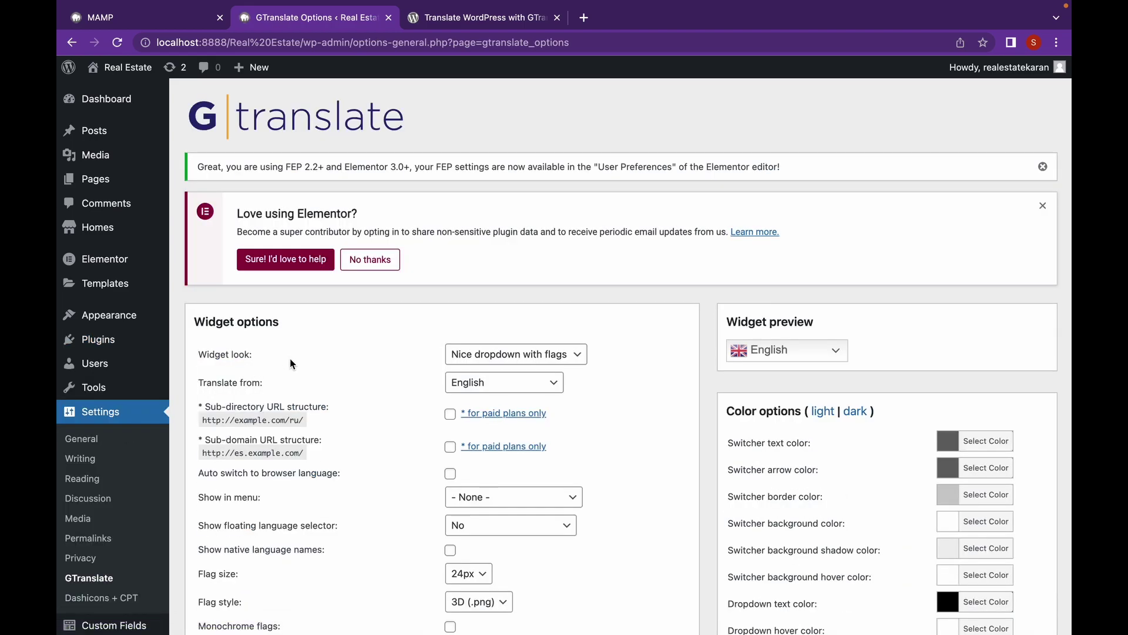
Tick Hindi and Gujarati in the GTranslate flag languages list
scroll(290, 358, down, 4)
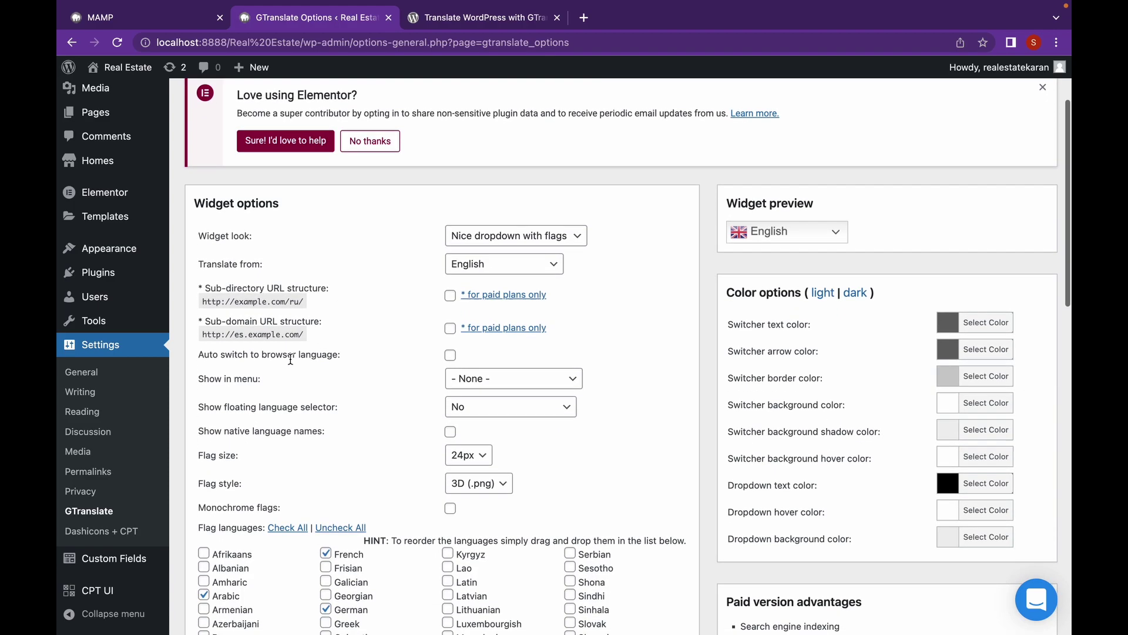
scroll(291, 358, down, 5)
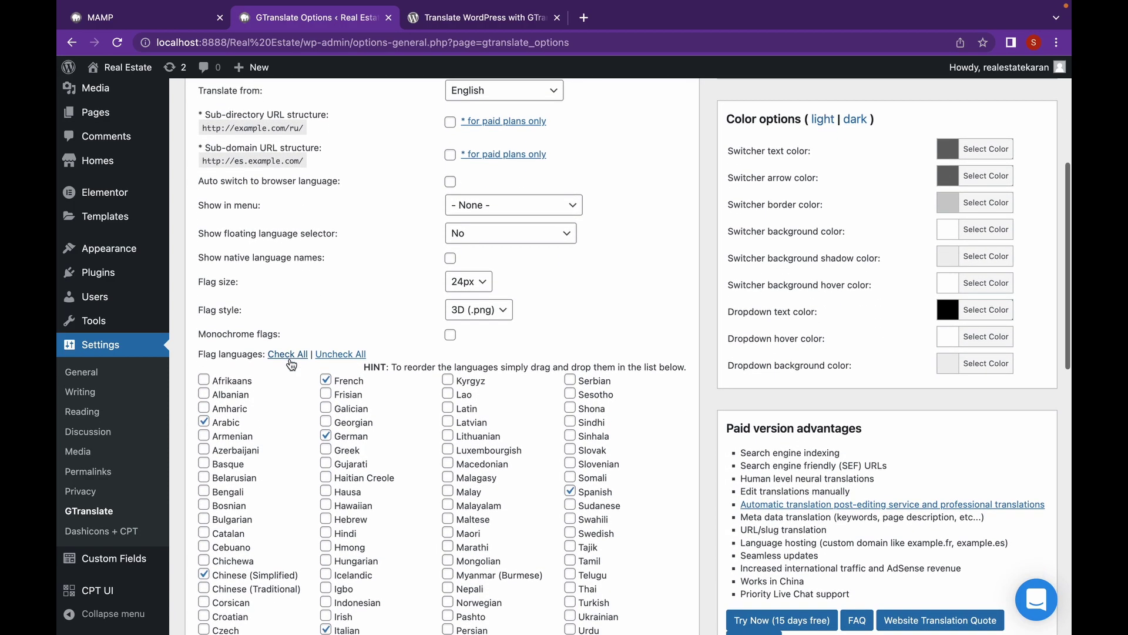
scroll(285, 353, down, 3)
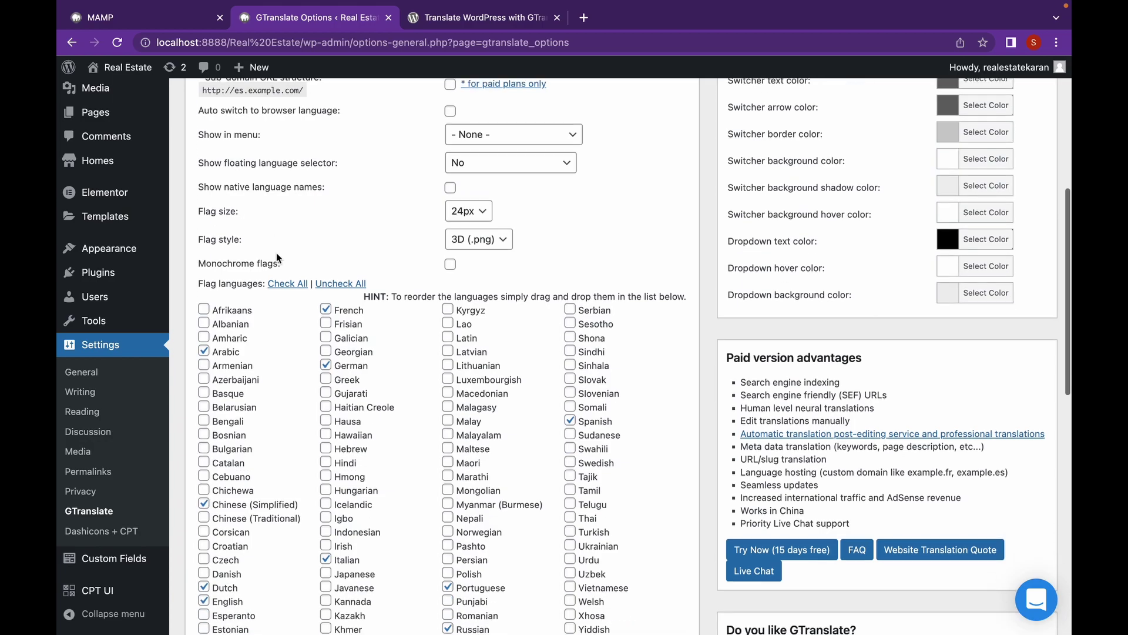
scroll(291, 391, down, 1)
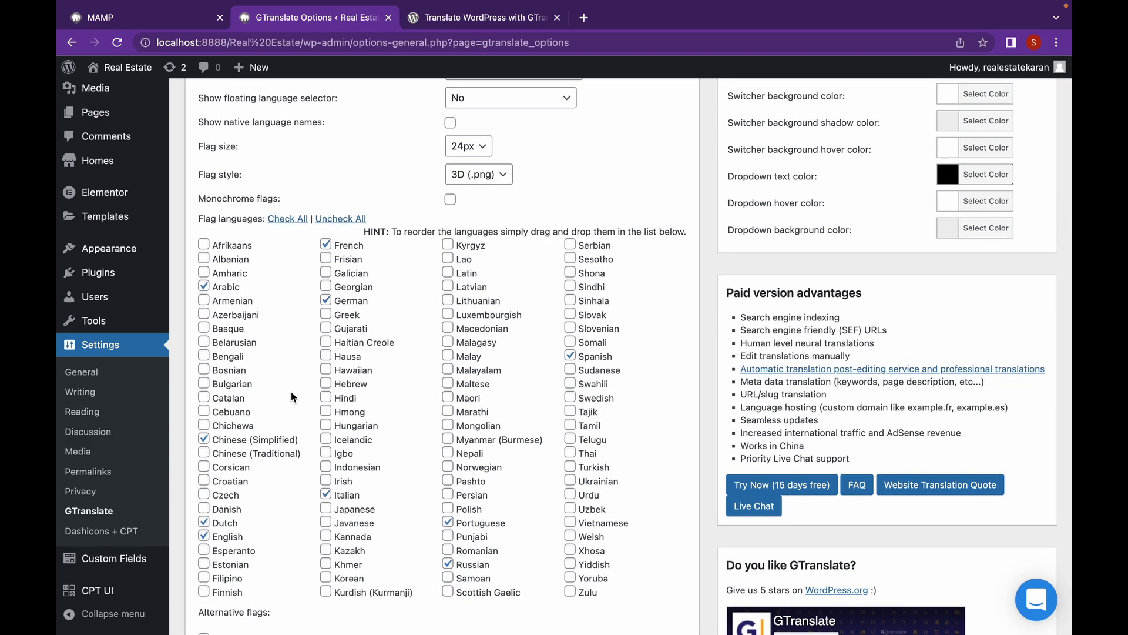
scroll(291, 391, down, 2)
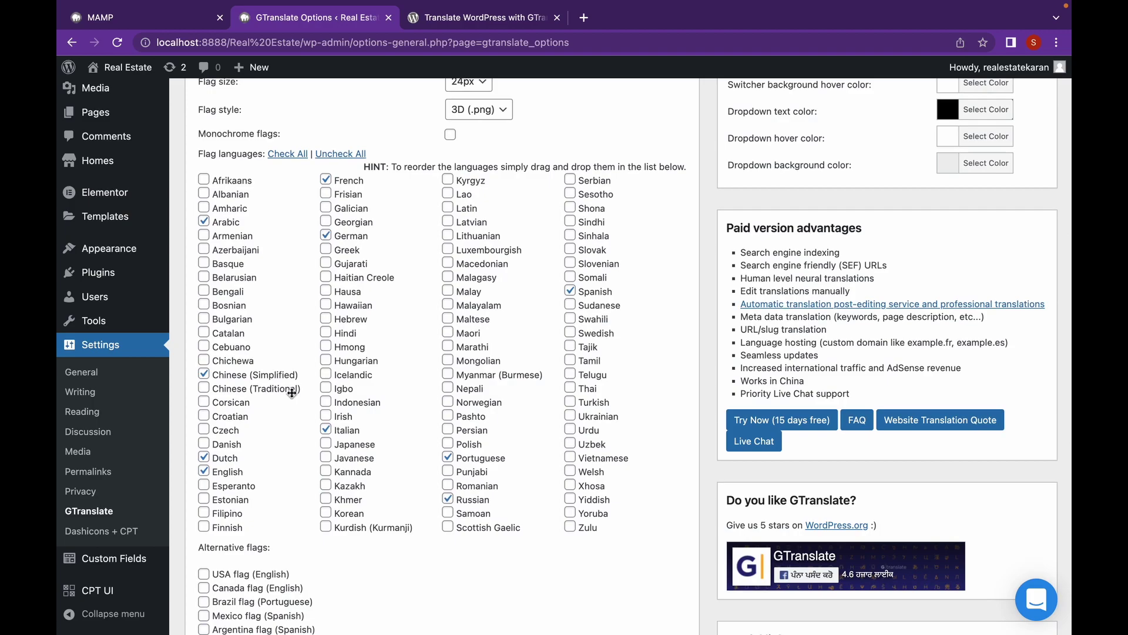
scroll(292, 393, down, 3)
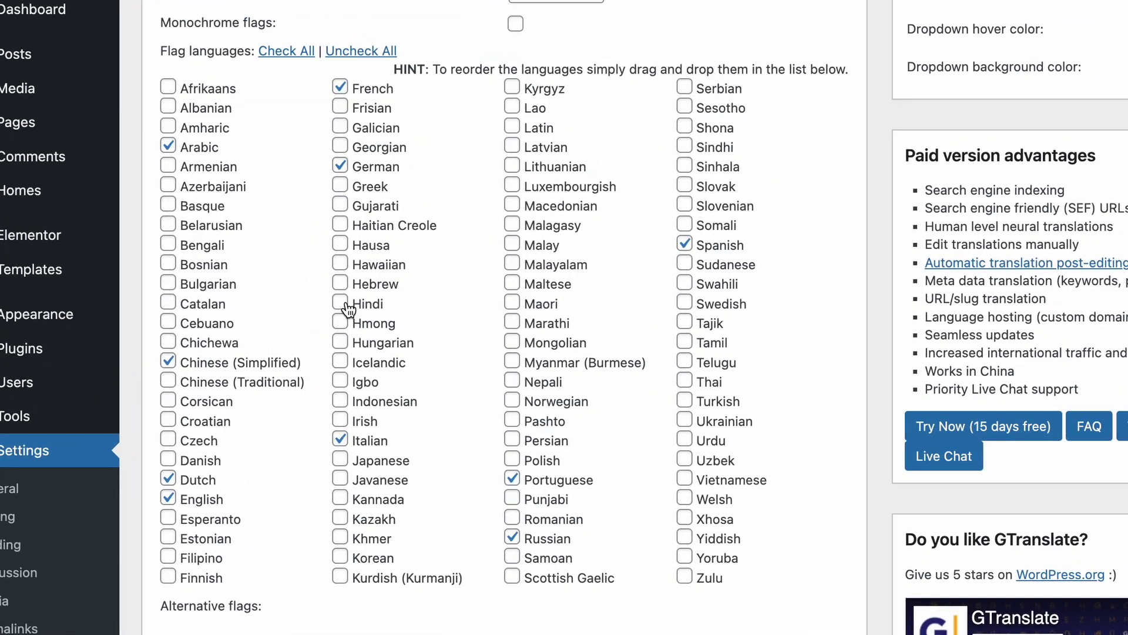
click(343, 306)
click(347, 210)
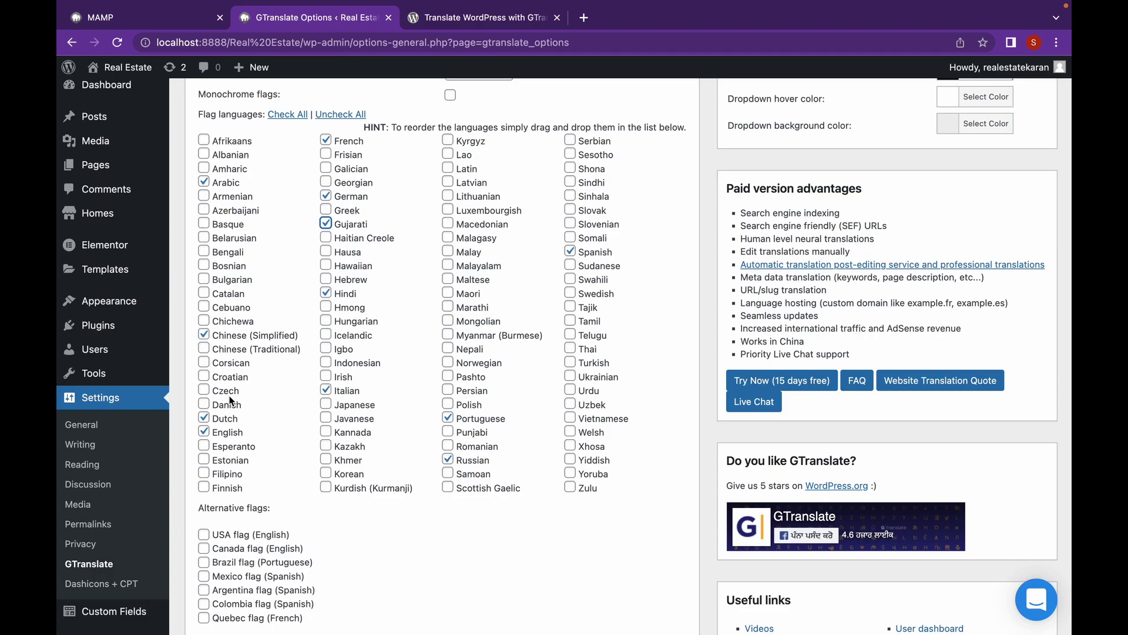
scroll(229, 402, up, 8)
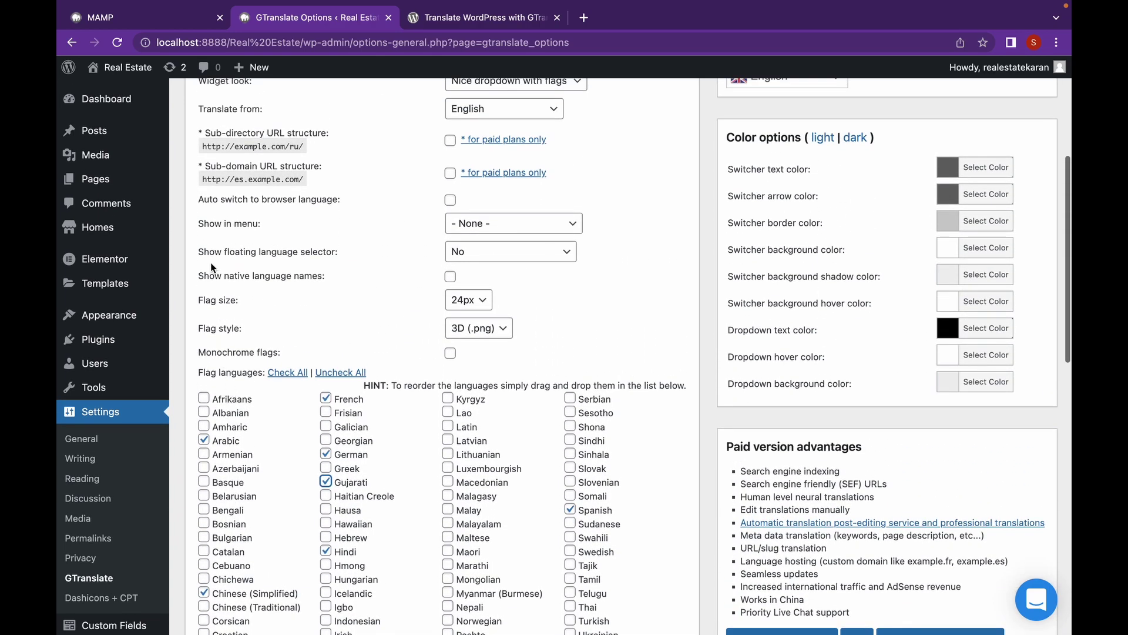
Set Show in menu to Primary Menu and save the GTranslate settings
click(478, 230)
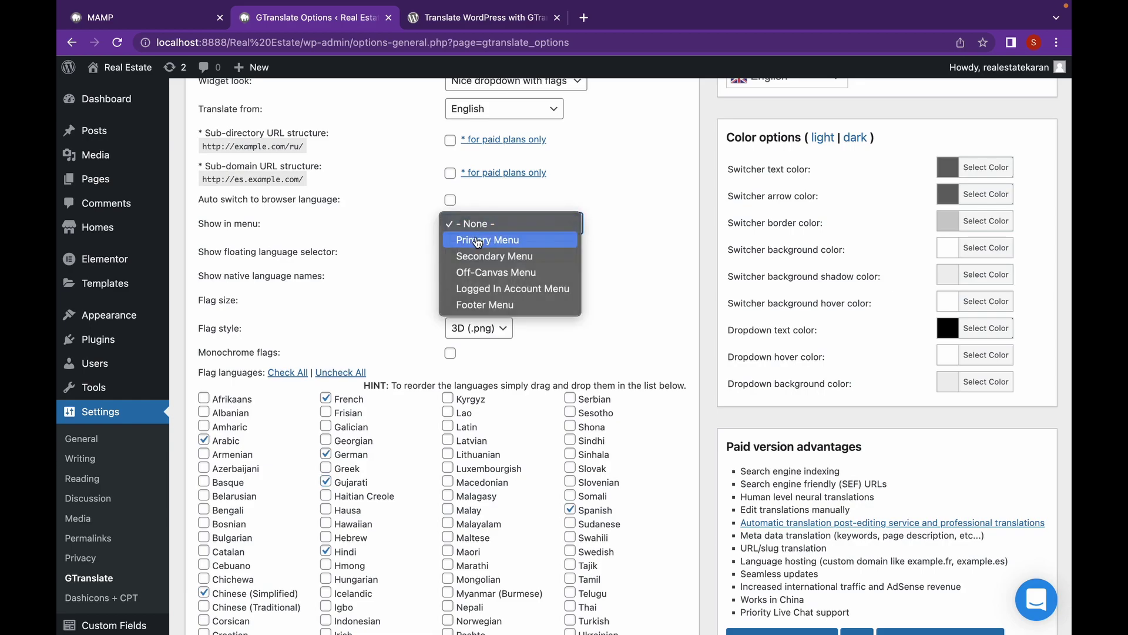
click(478, 241)
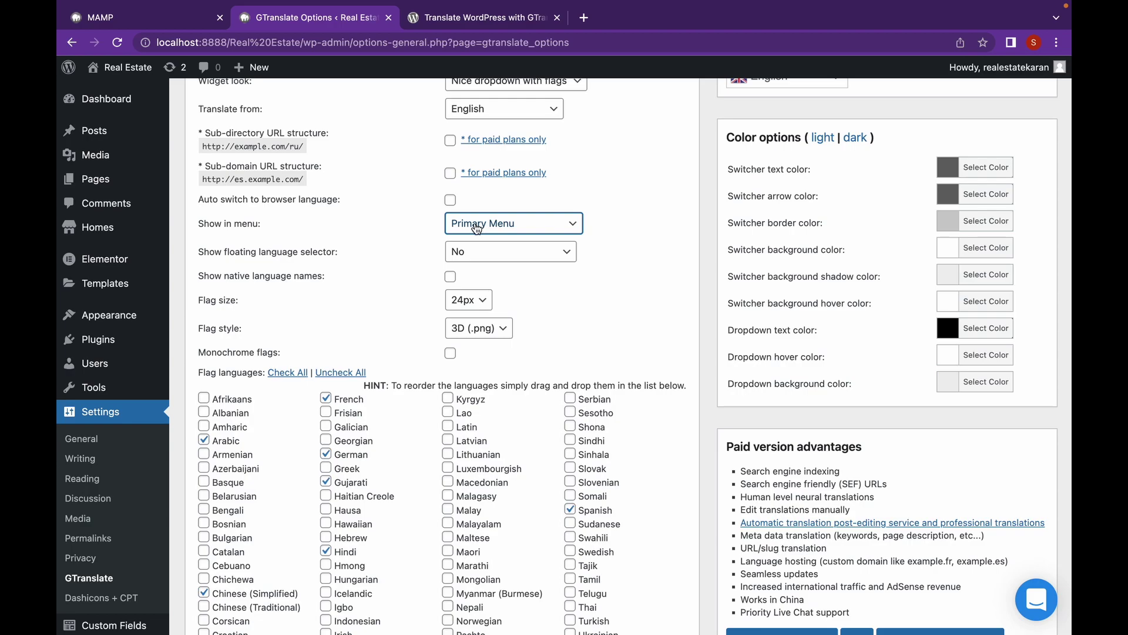
scroll(476, 227, down, 10)
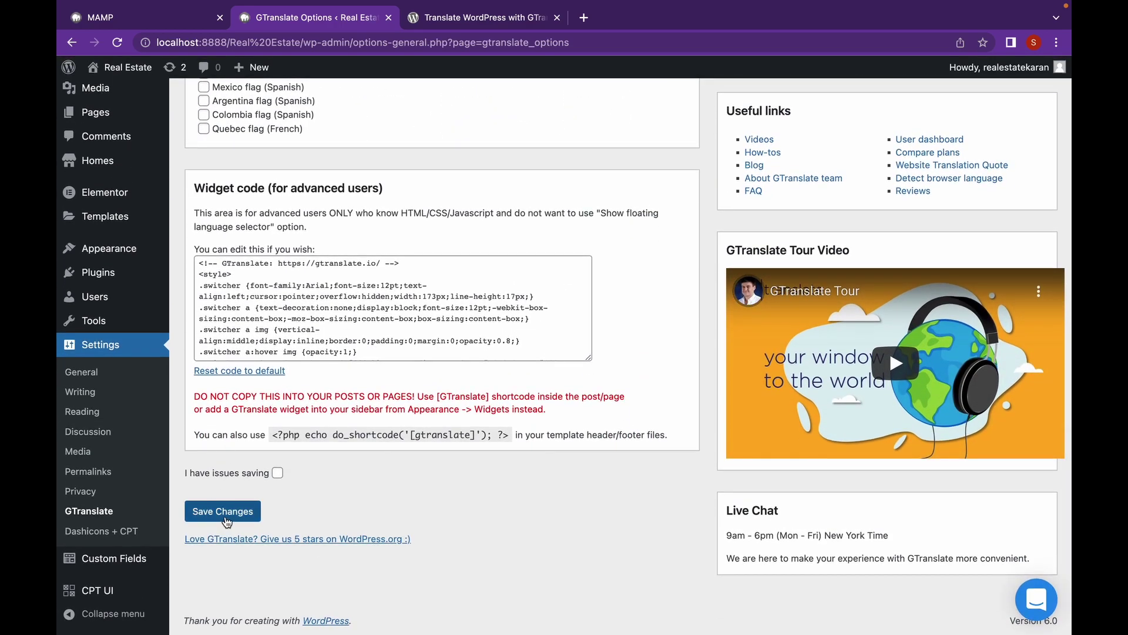
click(222, 511)
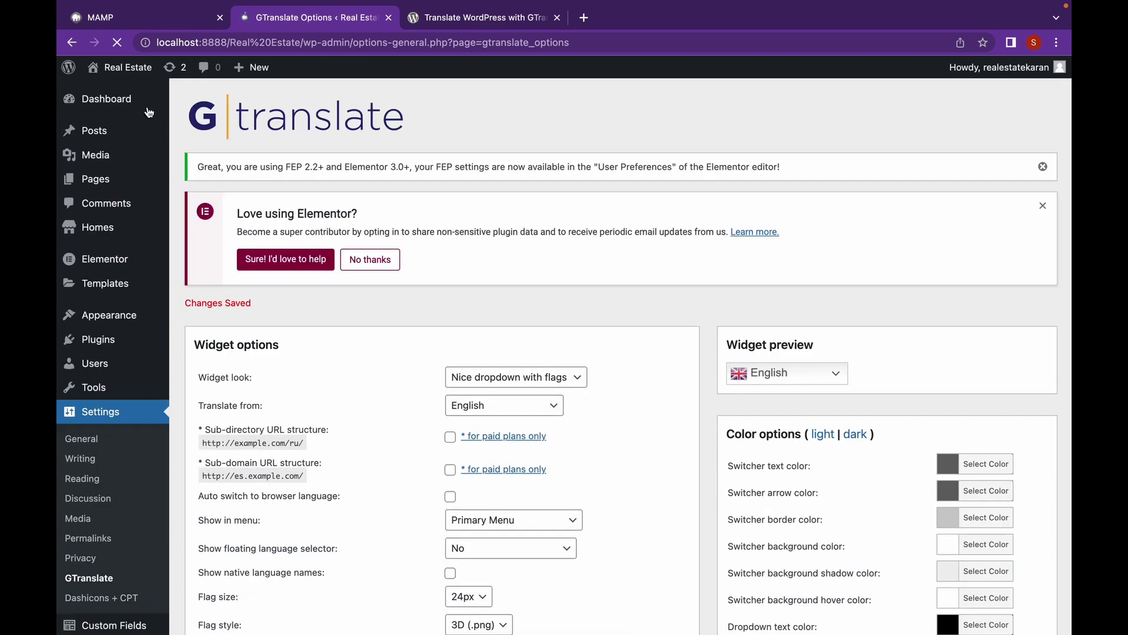
Open the Real Estate site homepage in a new tab and switch to it
right_click(126, 69)
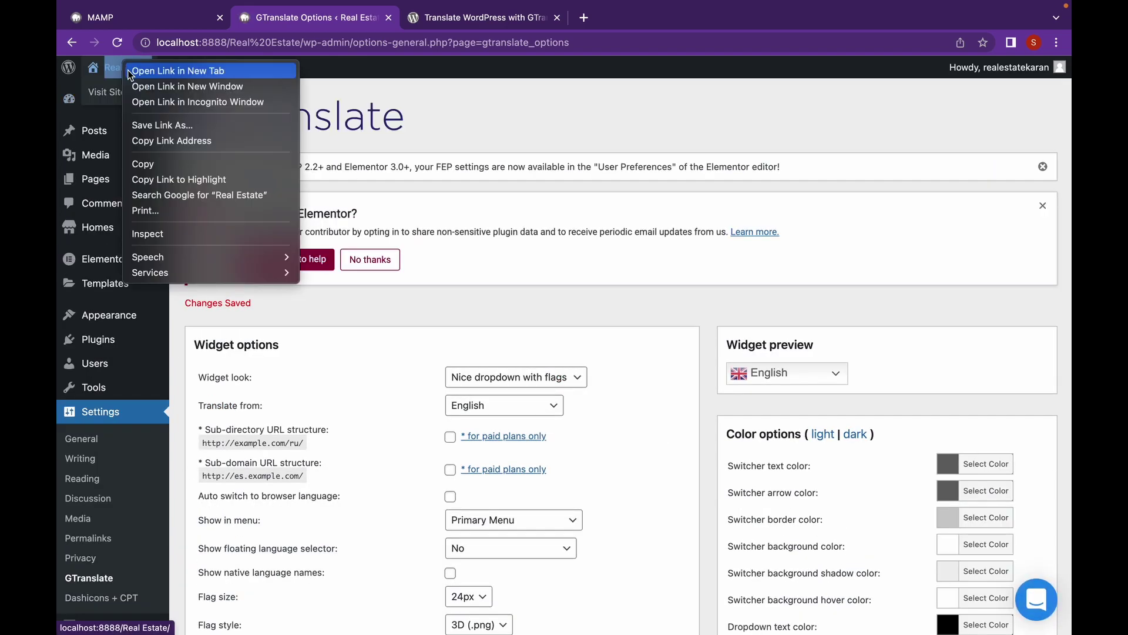
click(131, 71)
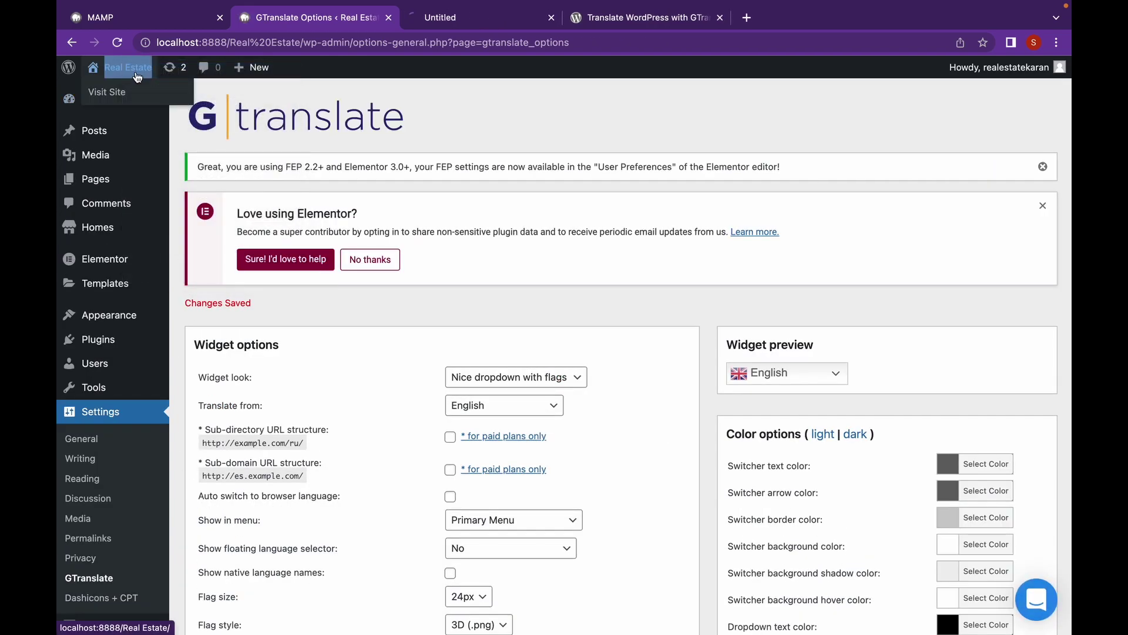
click(452, 21)
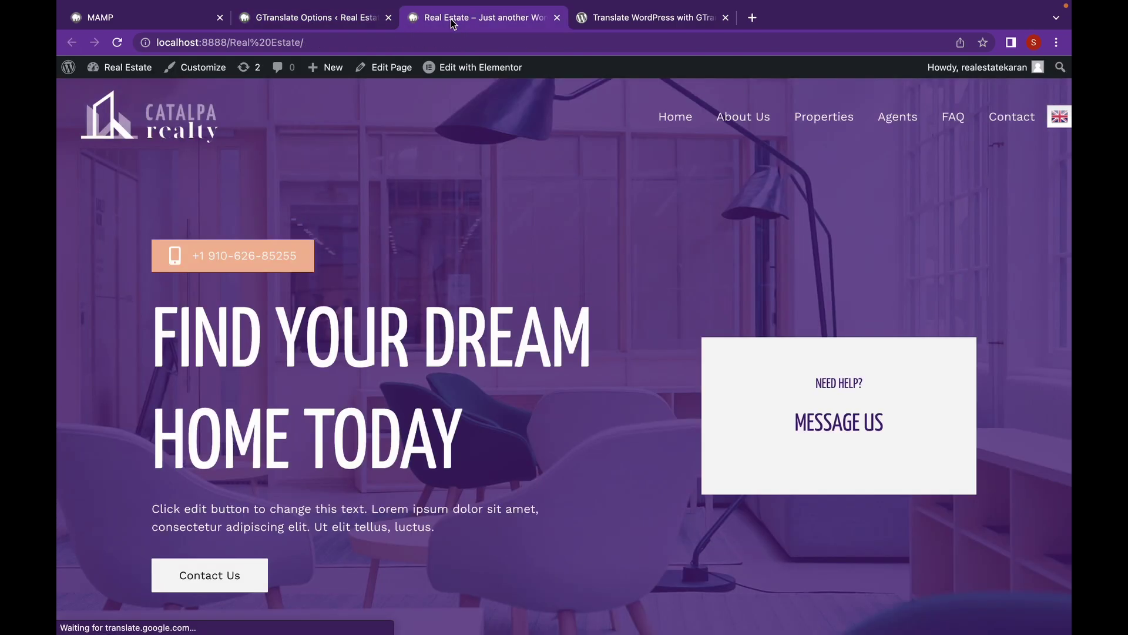
Translate the homepage into Gujarati with the language switcher and scroll through the result
click(1067, 121)
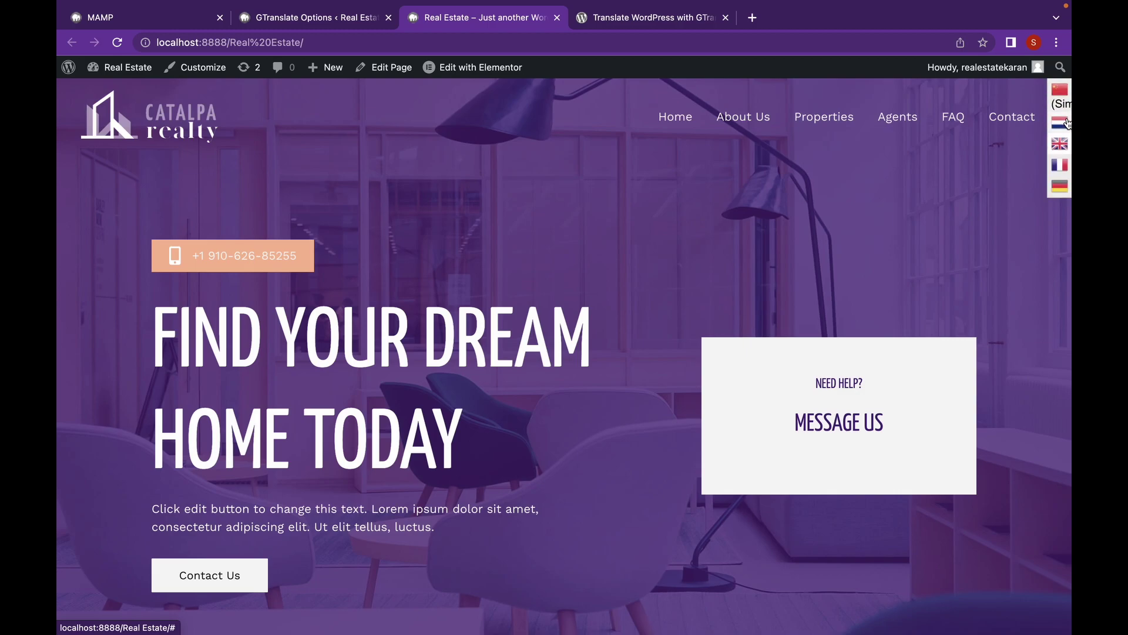
scroll(1060, 134, down, 3)
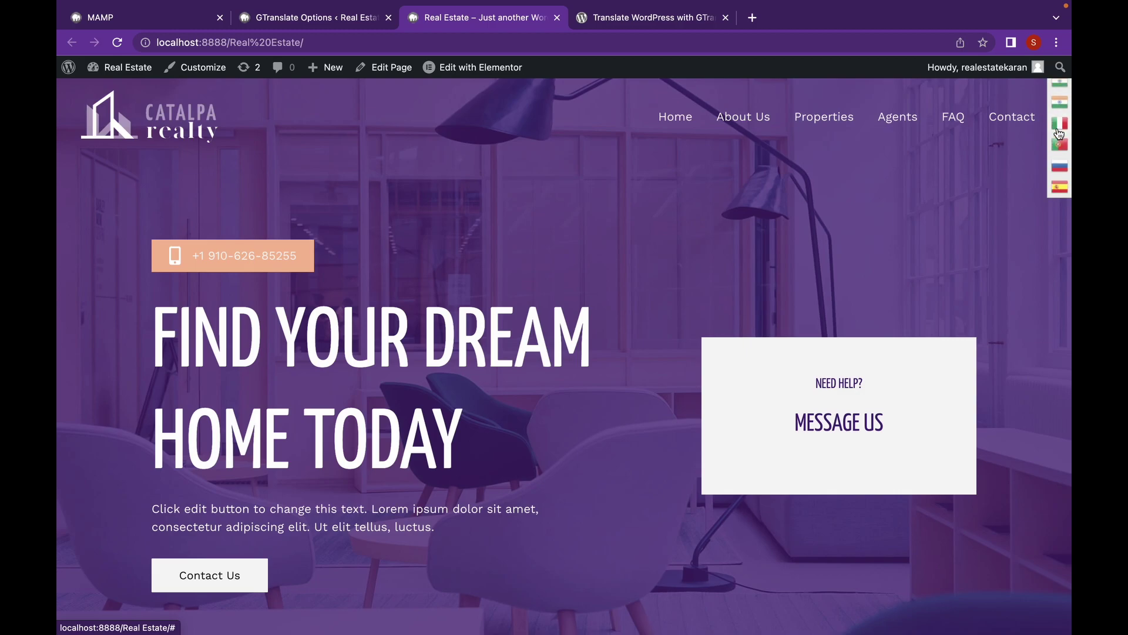
scroll(1059, 135, down, 3)
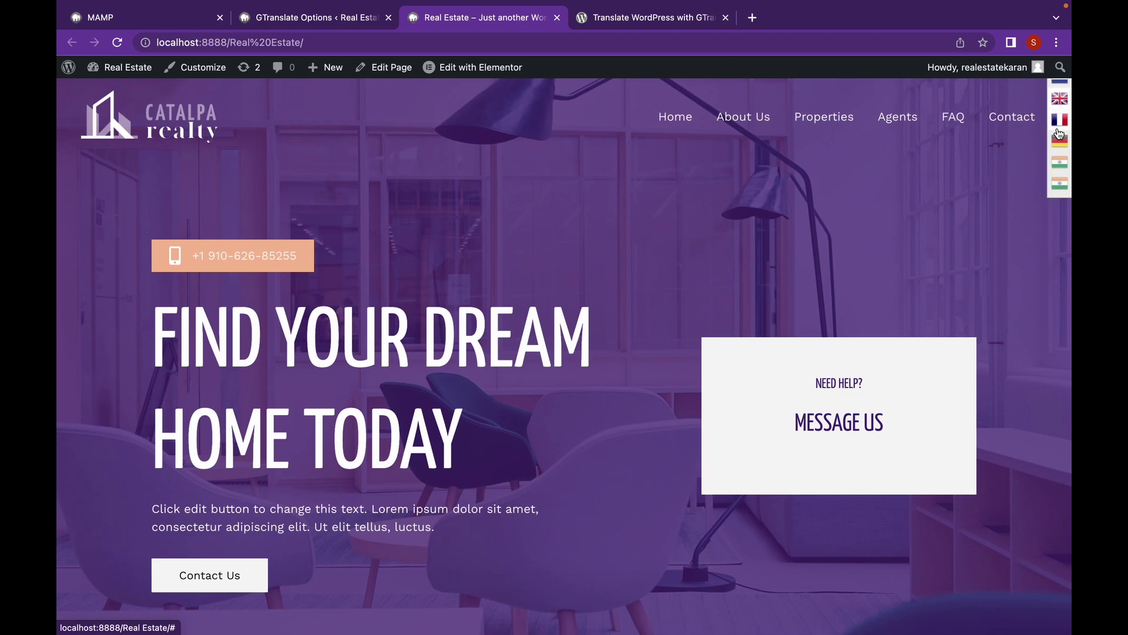
click(1059, 144)
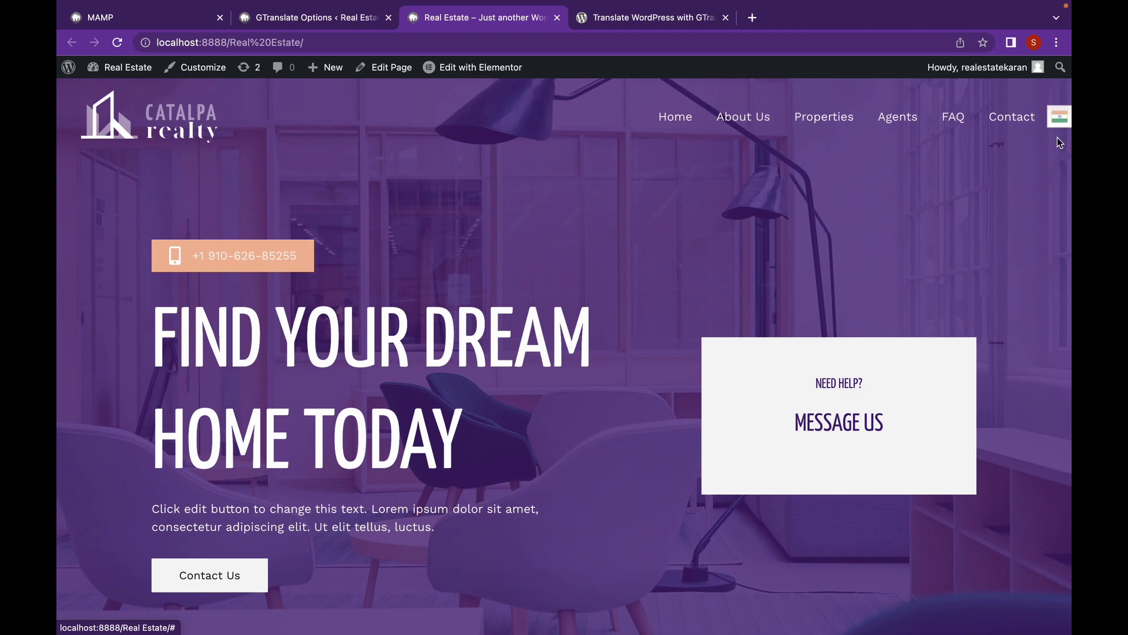
scroll(720, 205, down, 1)
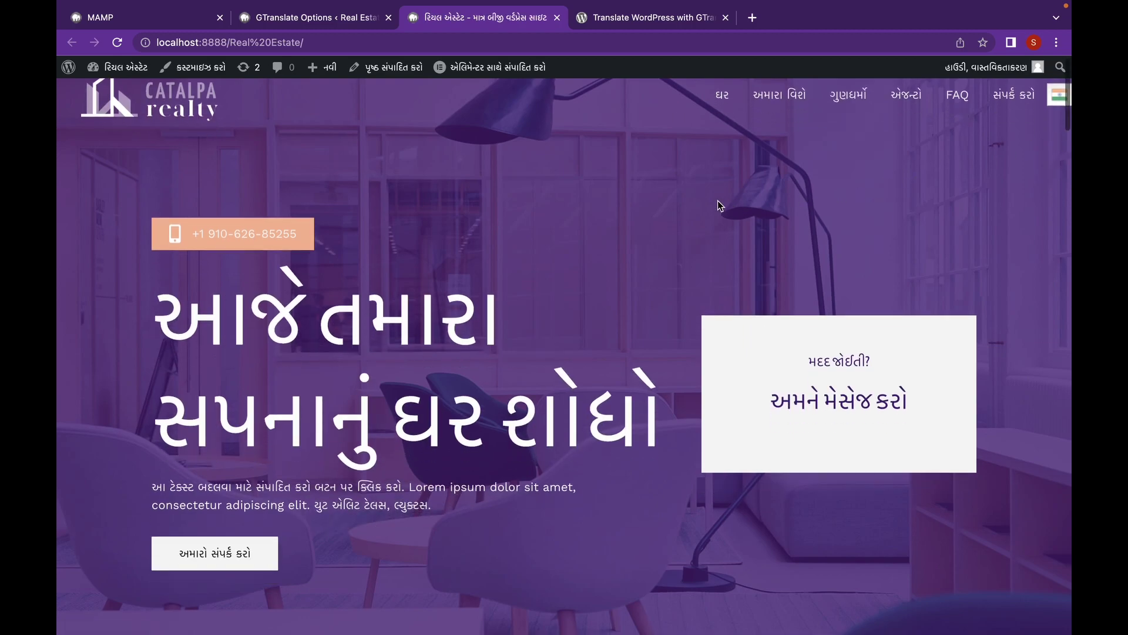
scroll(719, 203, down, 1)
scroll(717, 205, down, 2)
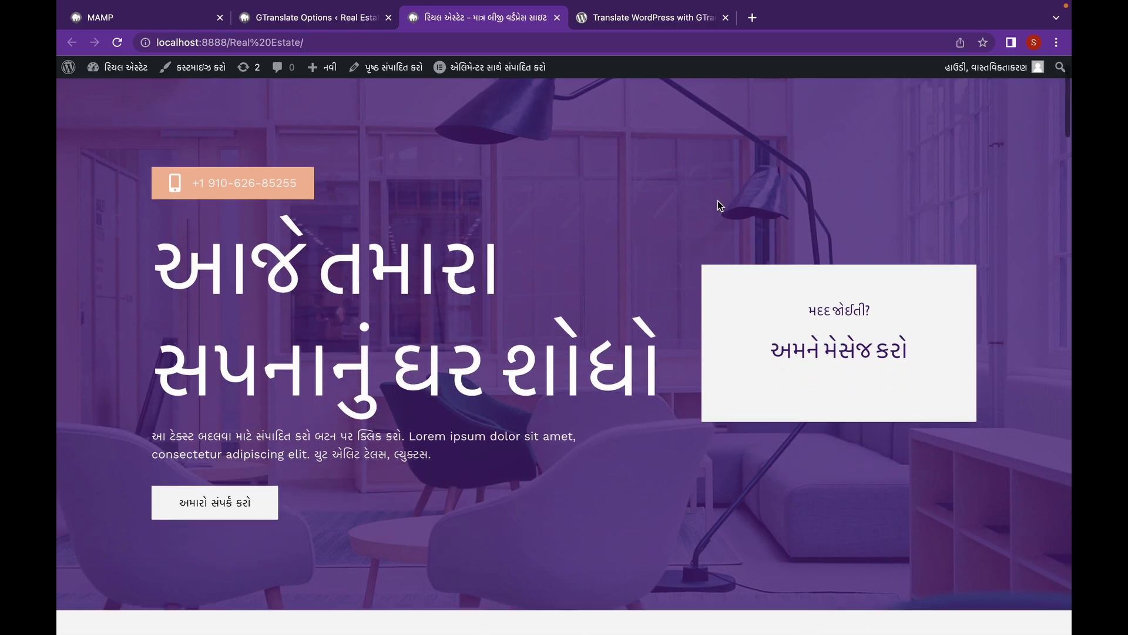
scroll(718, 205, up, 4)
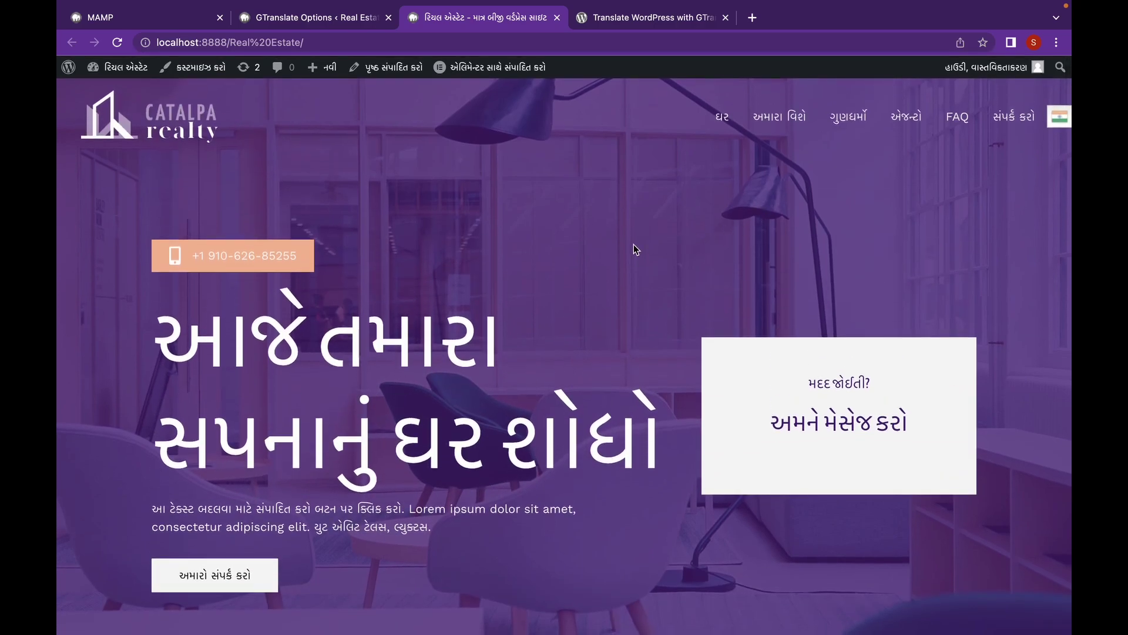
scroll(633, 244, down, 7)
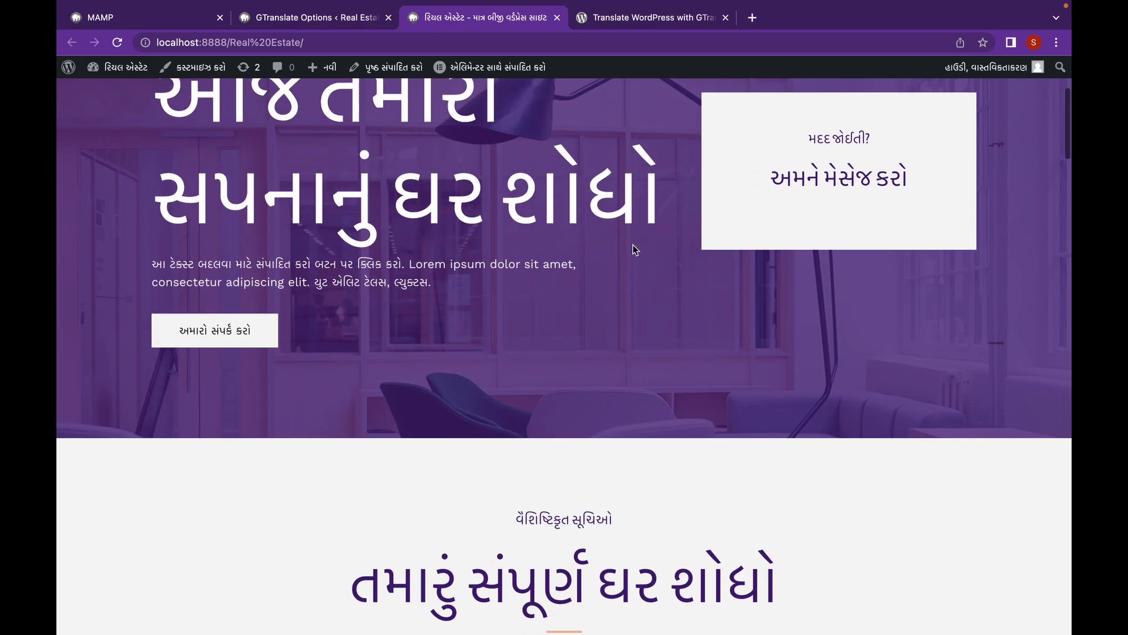
scroll(633, 246, down, 6)
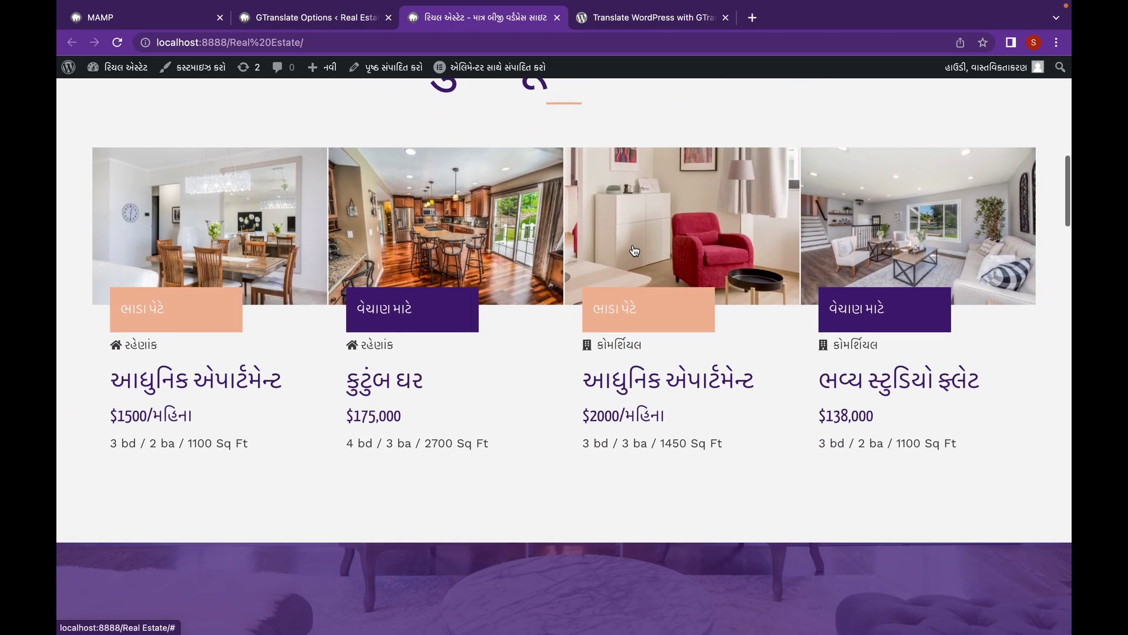
scroll(634, 251, down, 6)
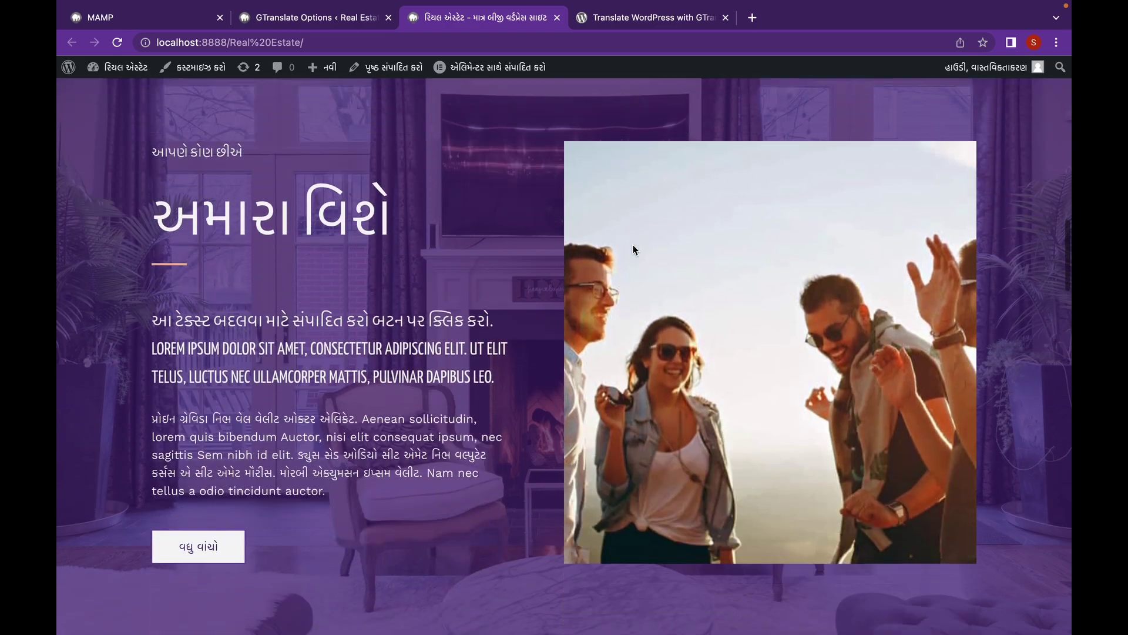
scroll(633, 246, down, 5)
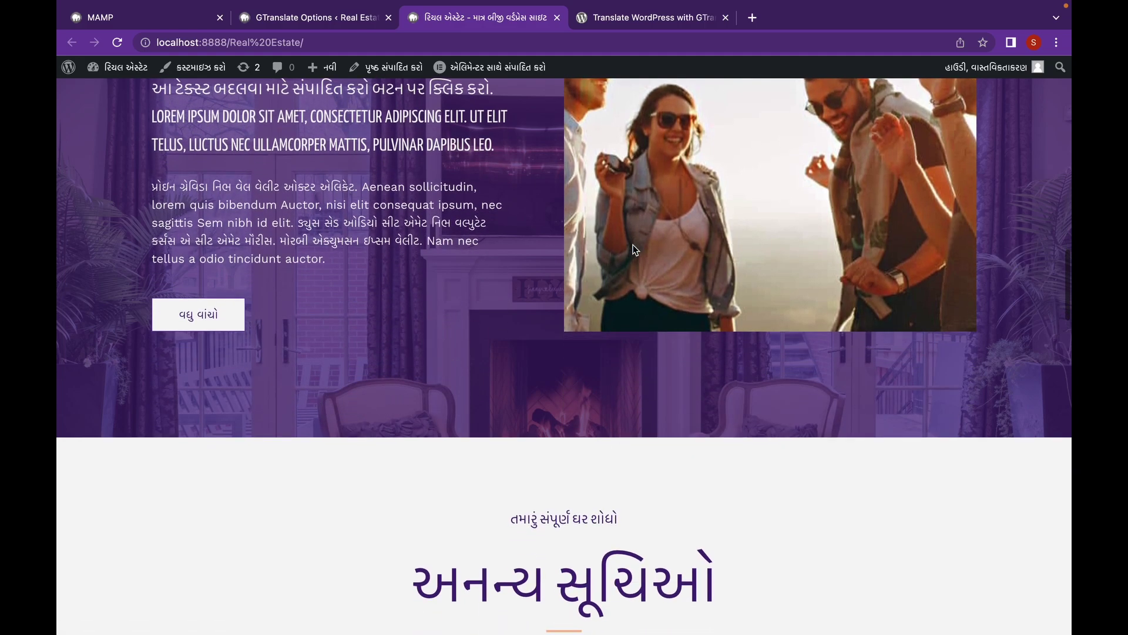
scroll(633, 247, down, 2)
scroll(633, 247, up, 12)
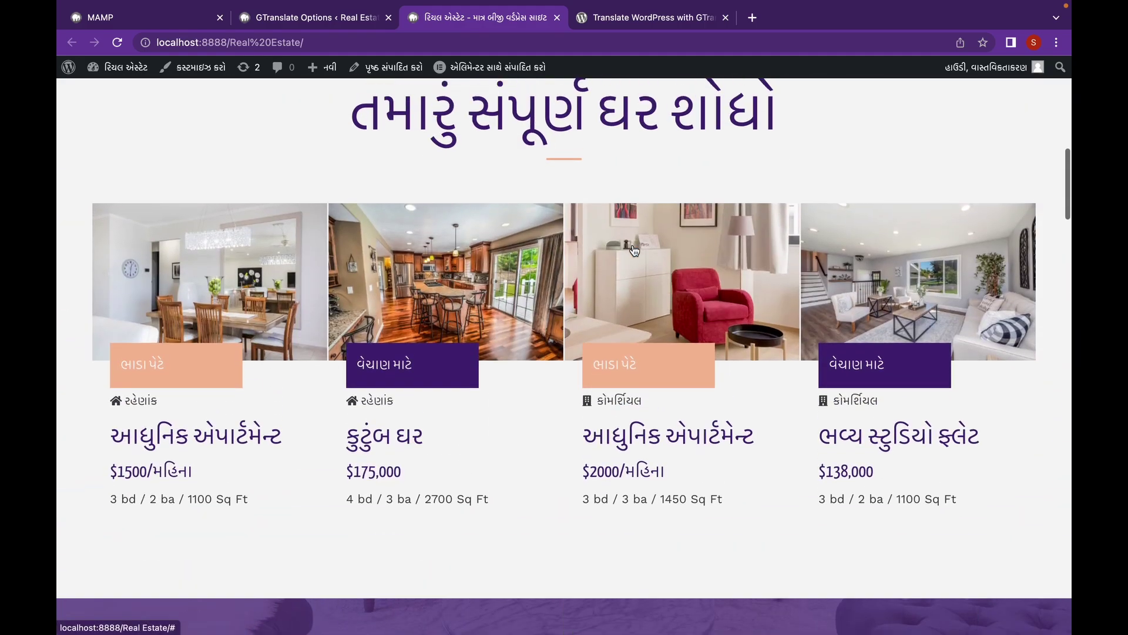
scroll(634, 251, up, 8)
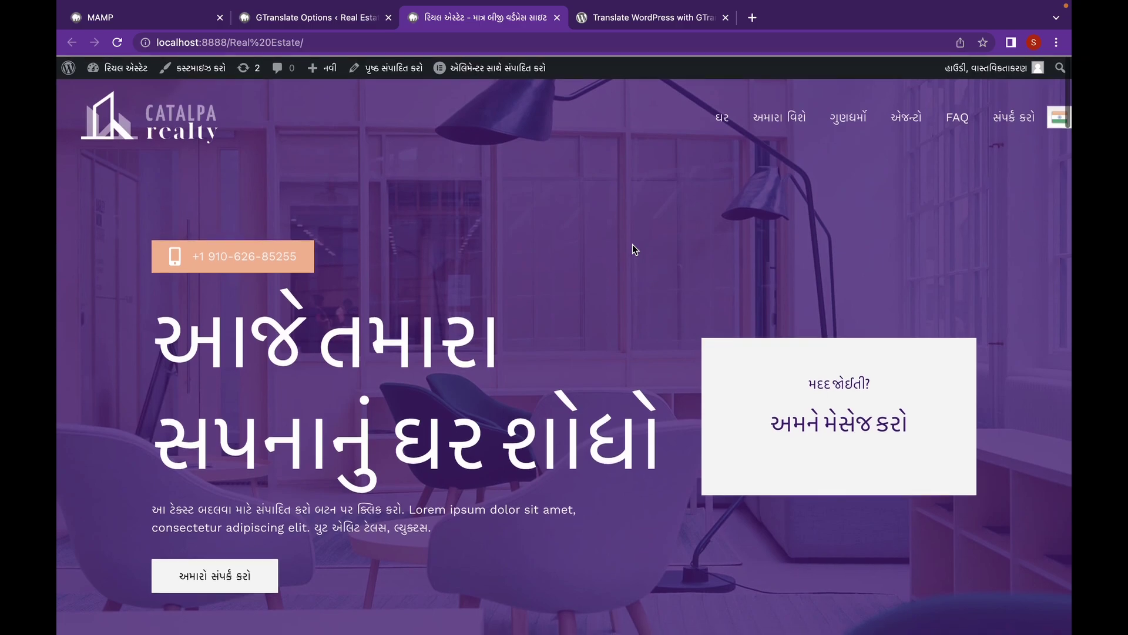
Switch the homepage back to English, then translate it into Italian
click(1055, 119)
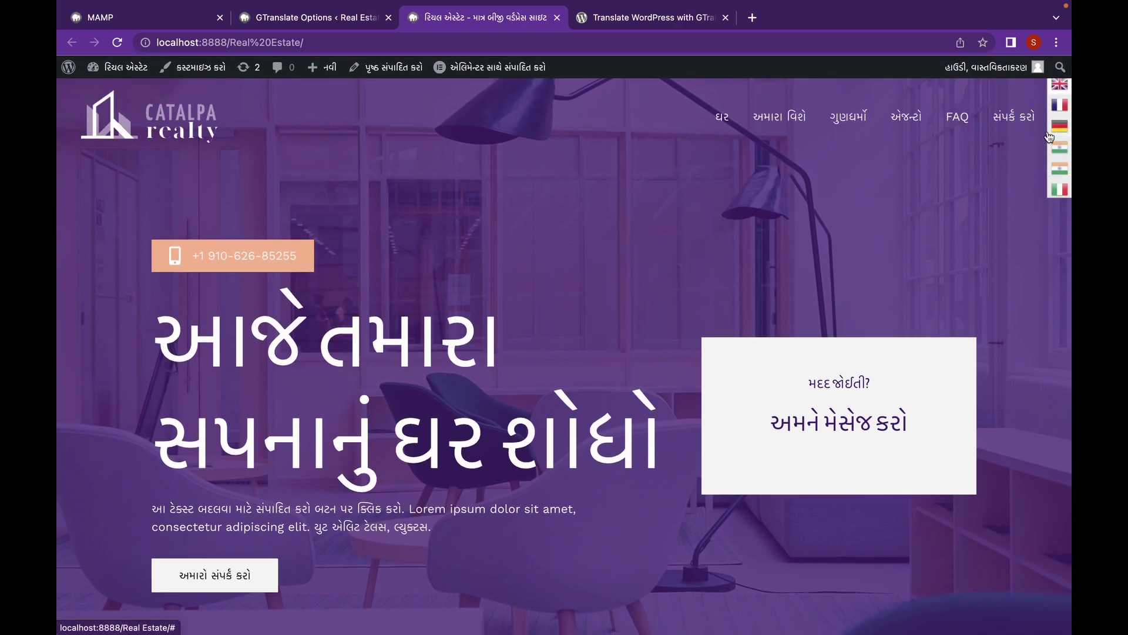
scroll(1052, 173, down, 2)
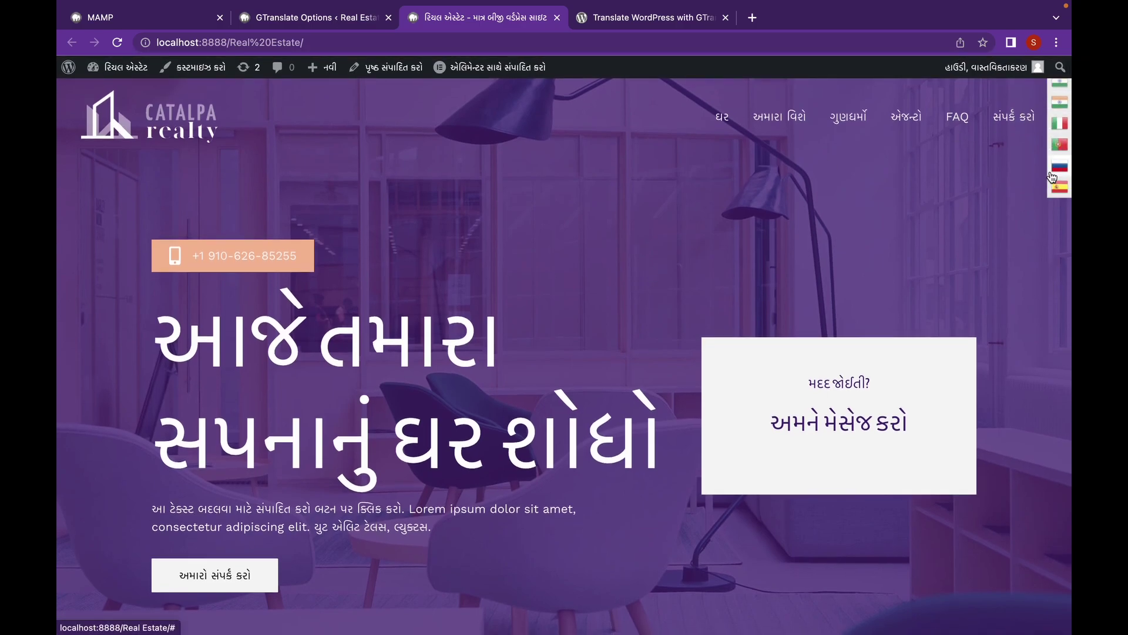
click(1061, 127)
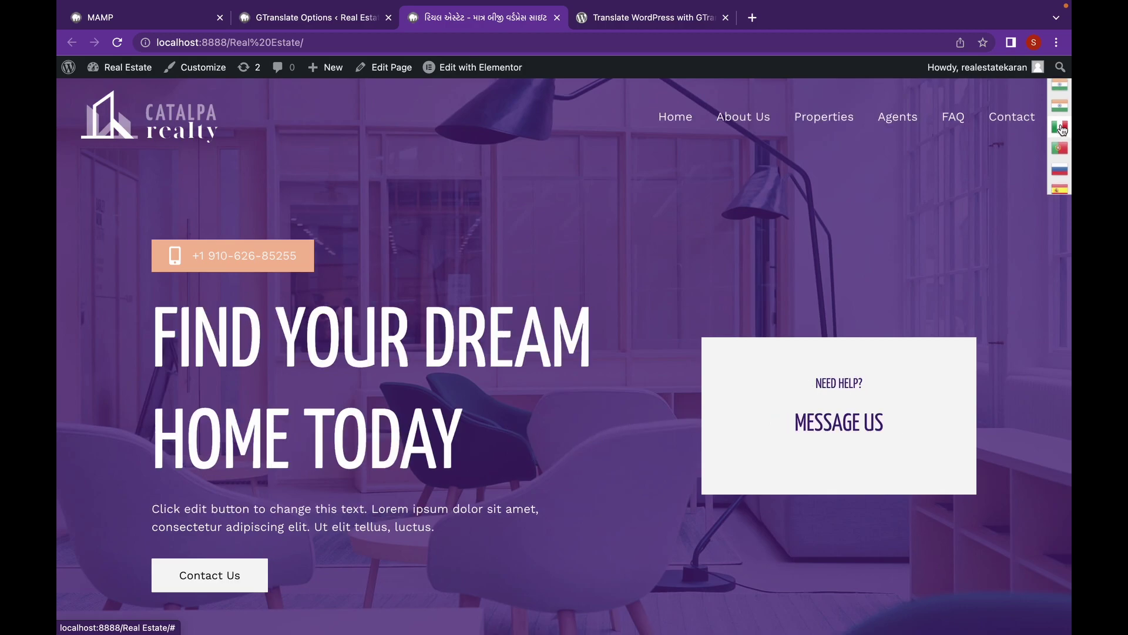
click(1062, 127)
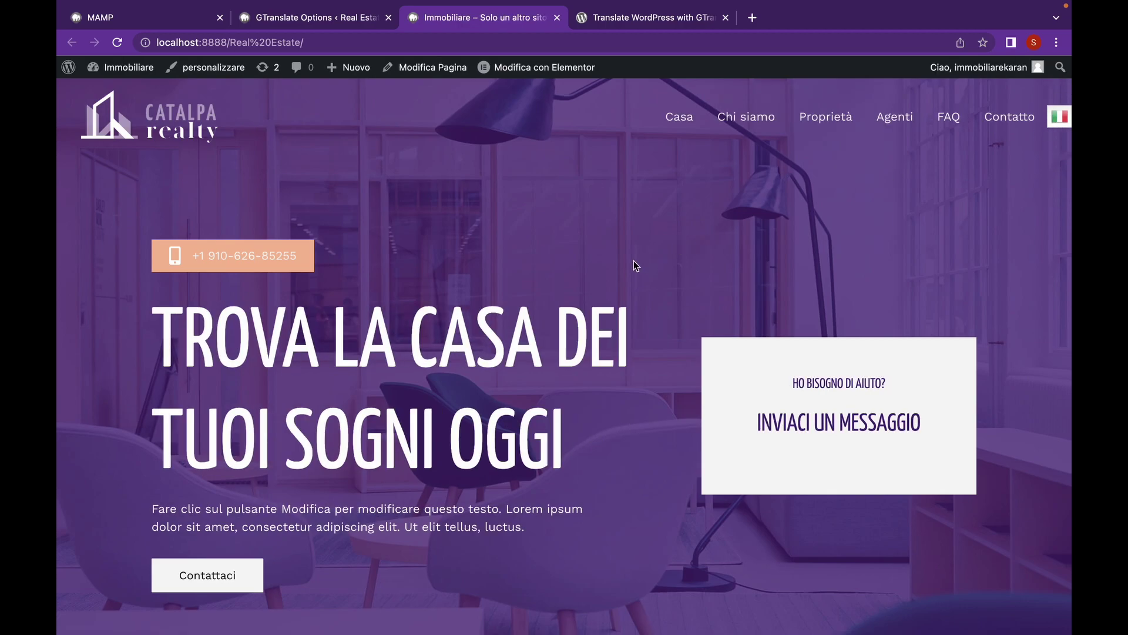
Back in GTranslate settings, set Widget look to plain Dropdown
click(335, 20)
scroll(386, 285, down, 2)
scroll(386, 284, down, 1)
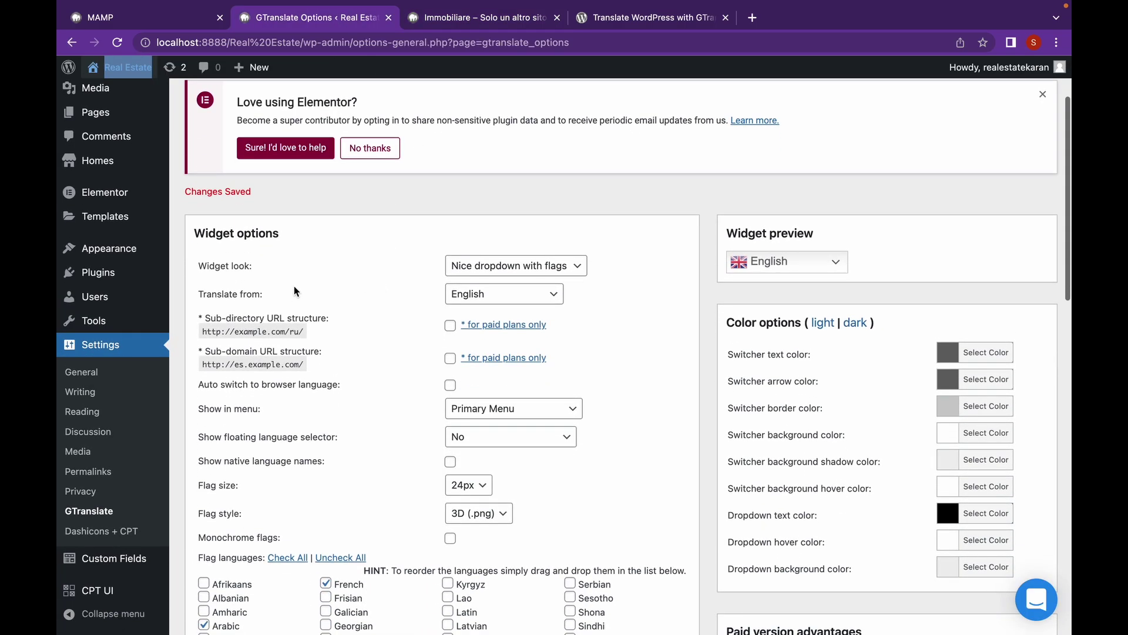
click(501, 268)
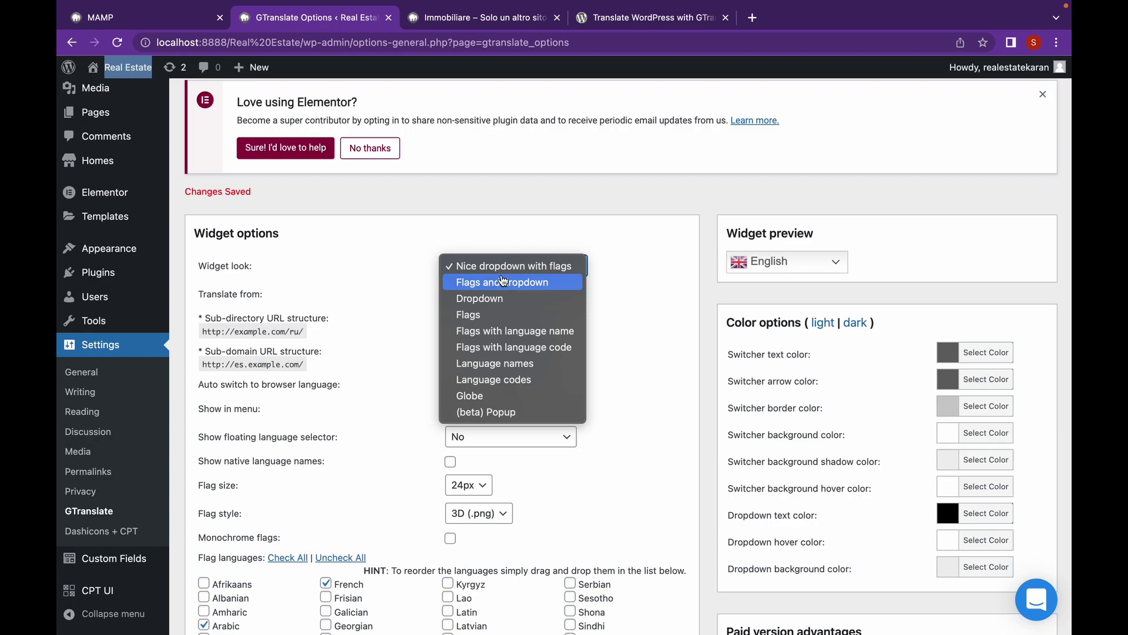
click(503, 282)
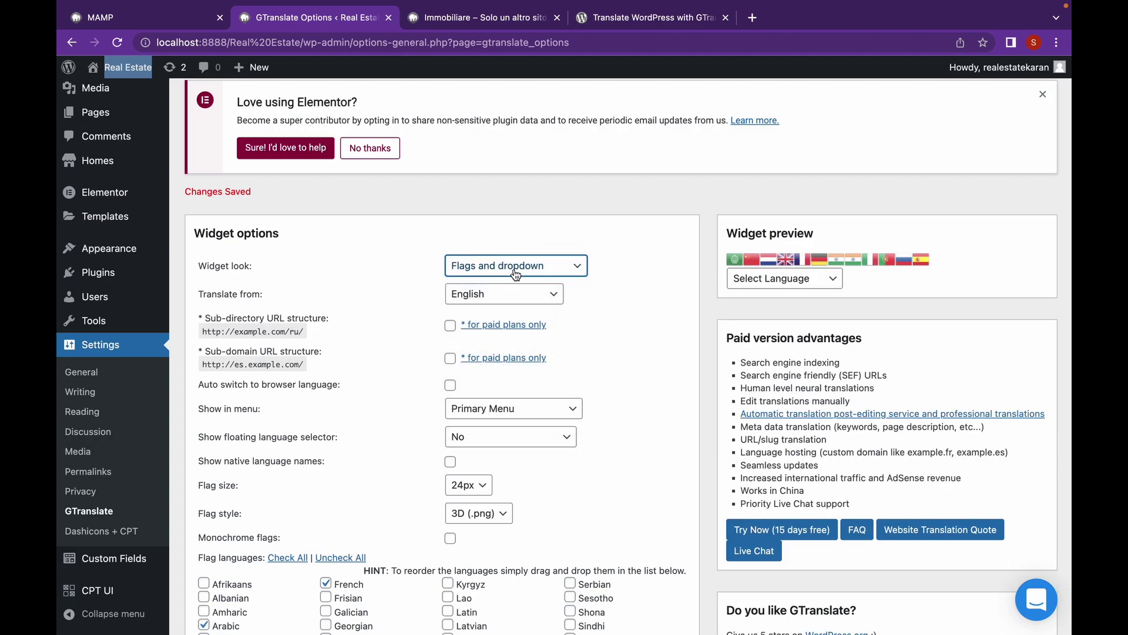
click(515, 273)
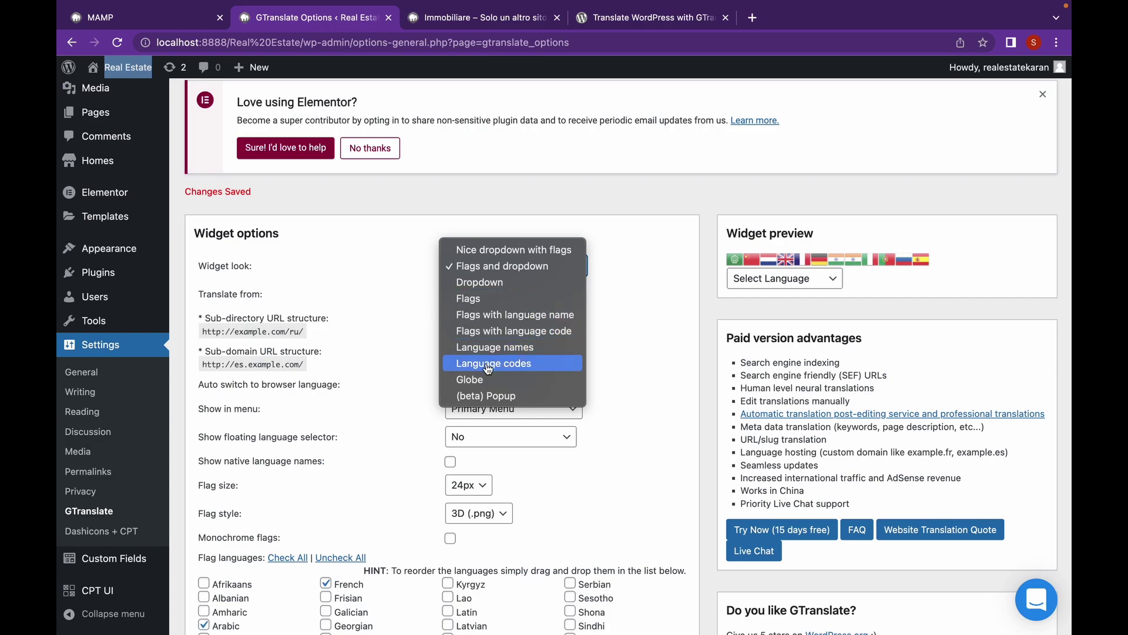
click(489, 283)
Enable Auto switch to browser language and save the GTranslate settings
scroll(488, 281, down, 1)
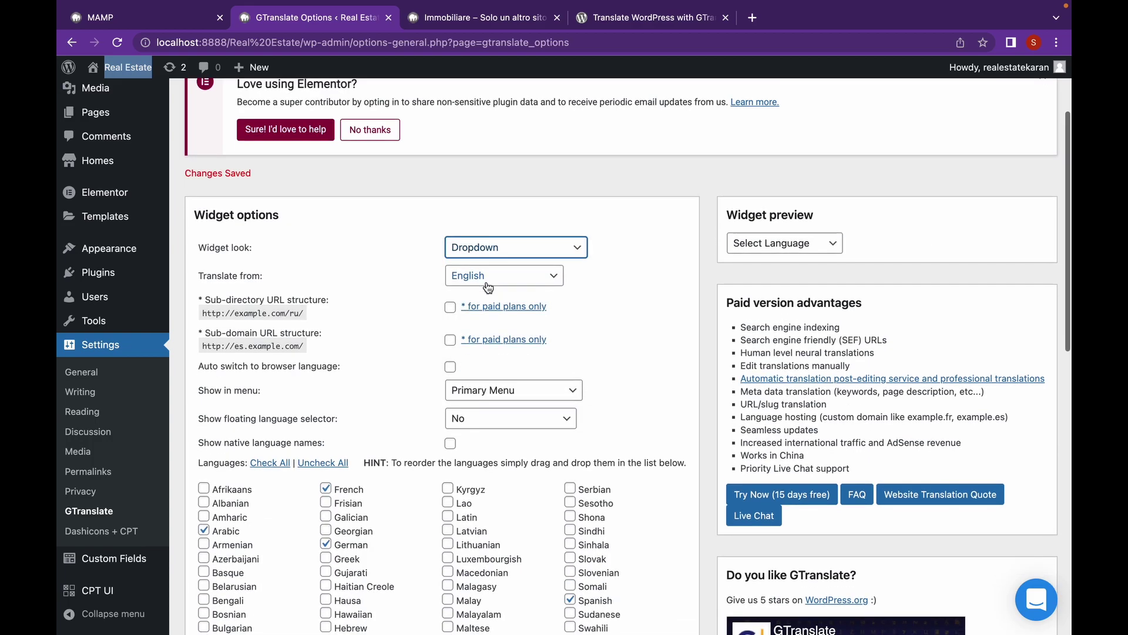
scroll(485, 285, down, 5)
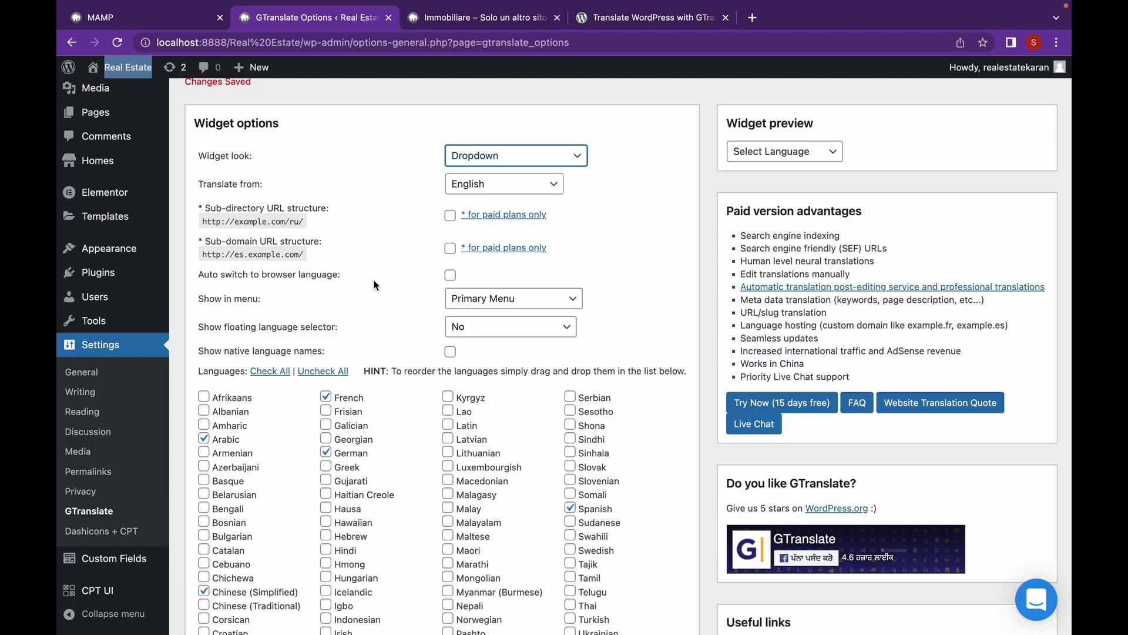
click(450, 276)
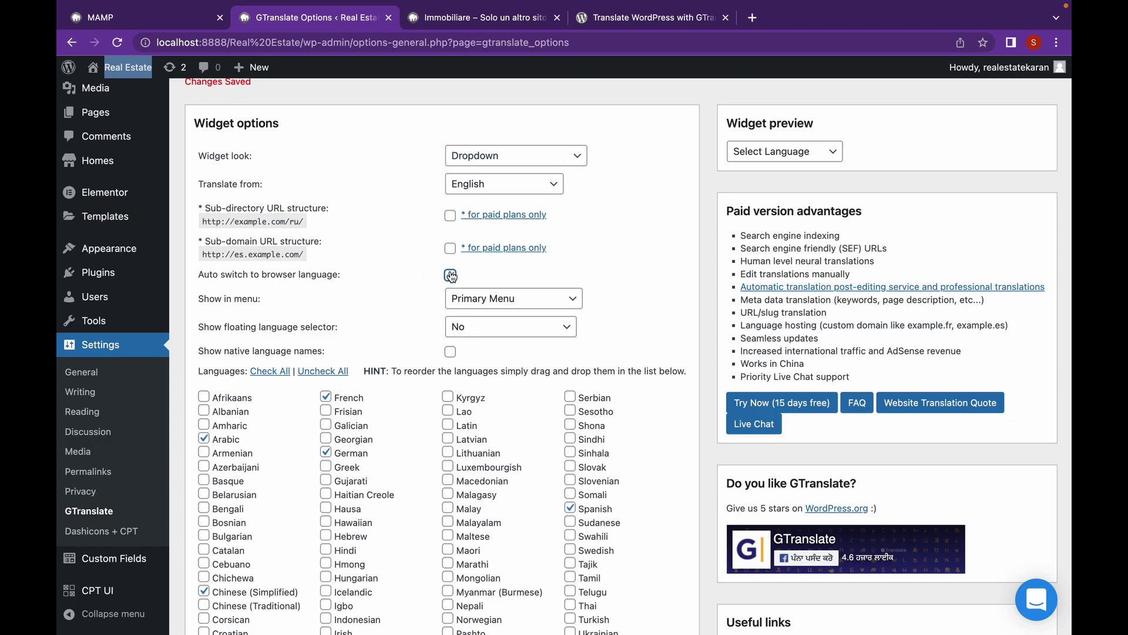
scroll(348, 271, down, 1)
scroll(349, 274, down, 6)
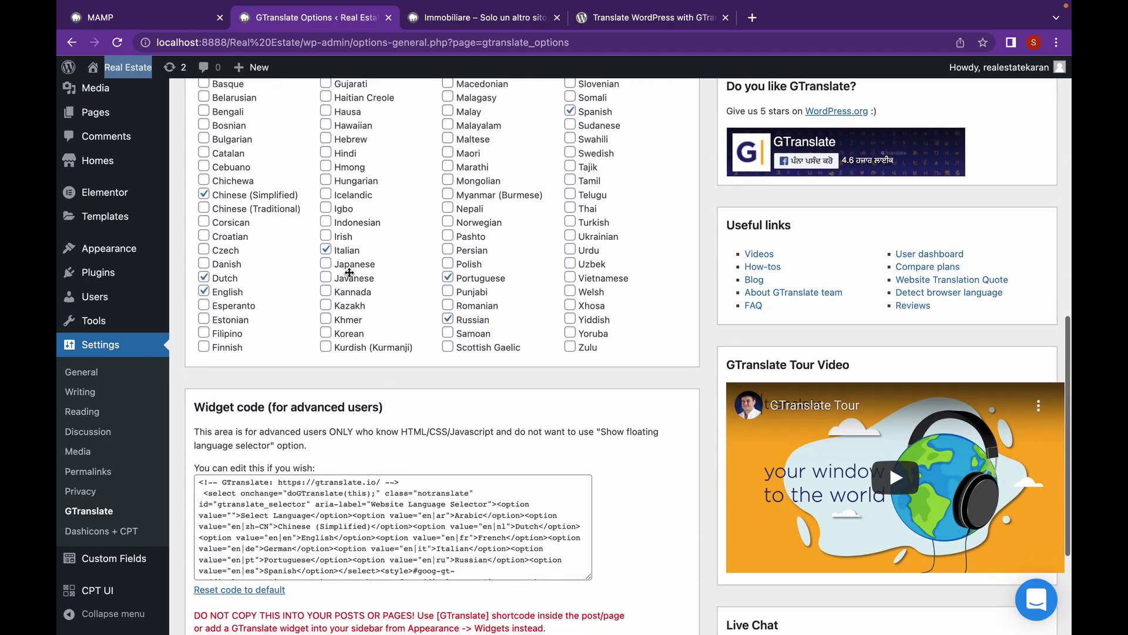
scroll(349, 272, down, 3)
click(239, 546)
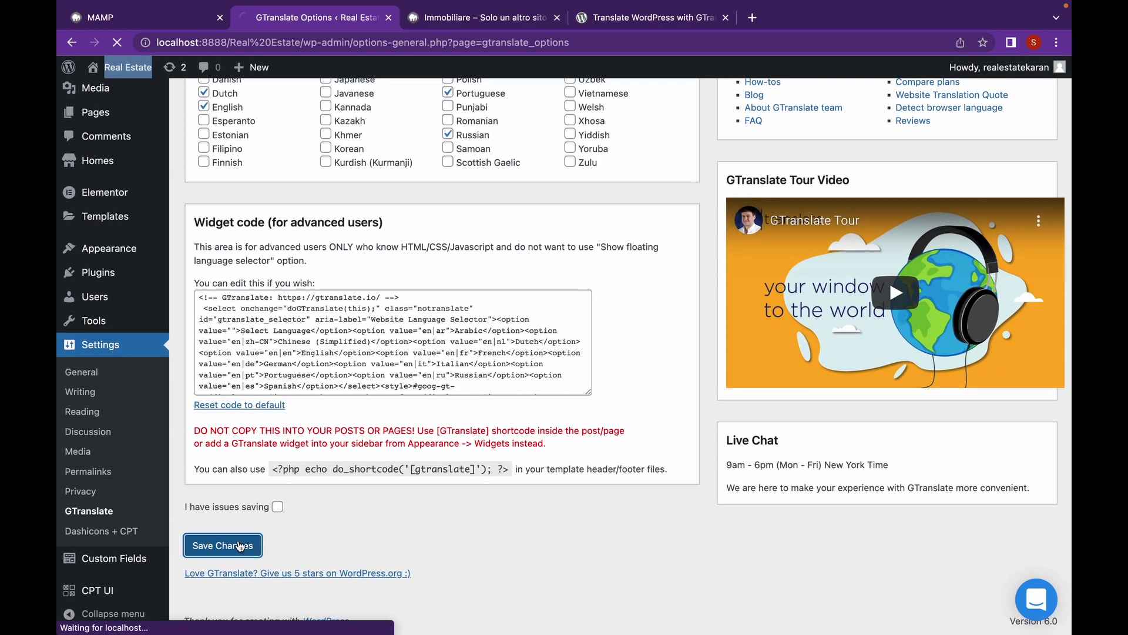
Reload the site, pick French from the menu's Select Language dropdown, and review the page
click(503, 23)
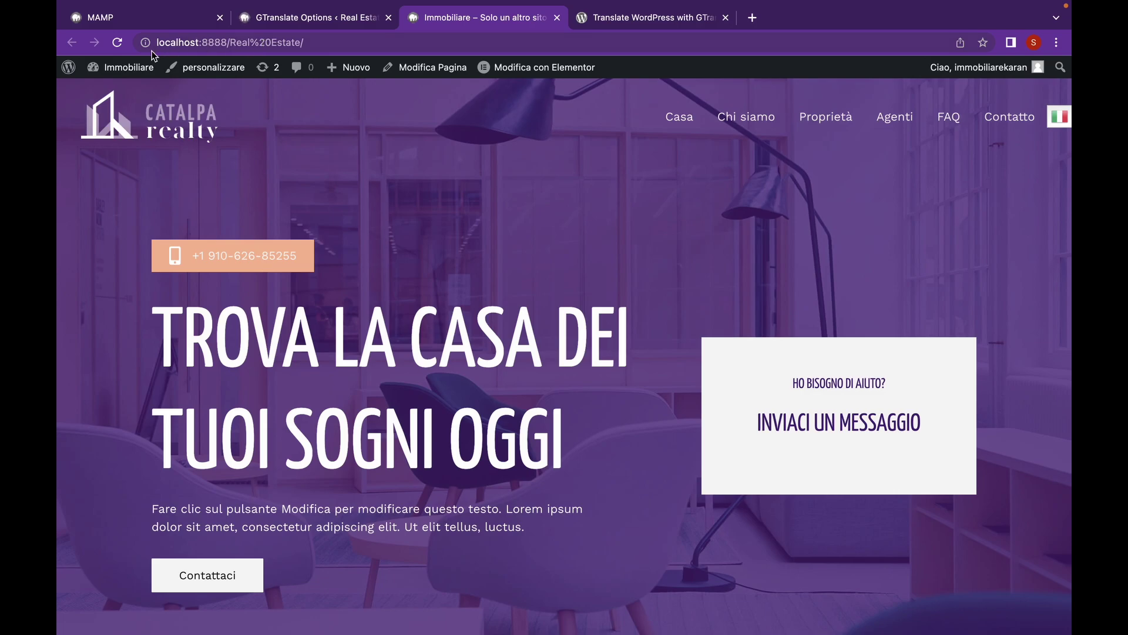
click(117, 43)
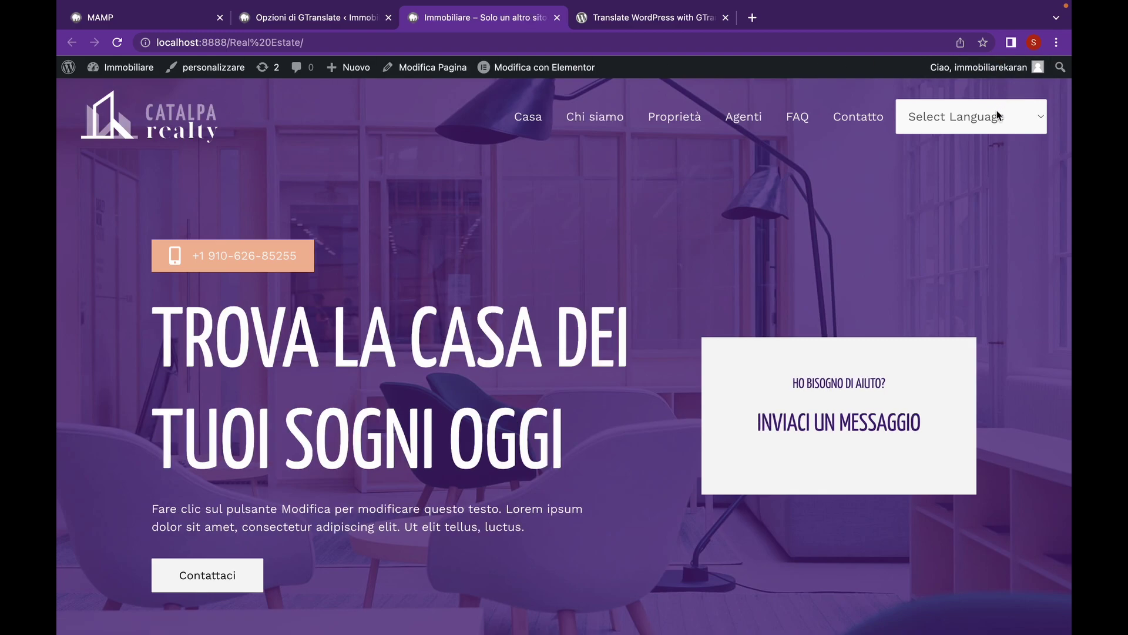
click(995, 123)
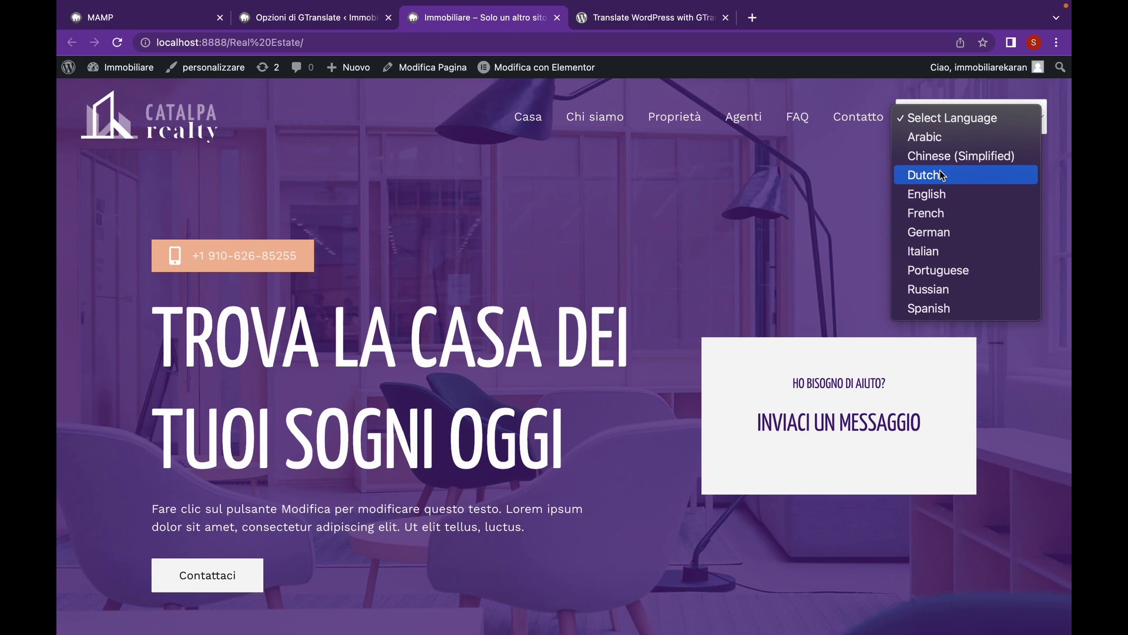
click(938, 213)
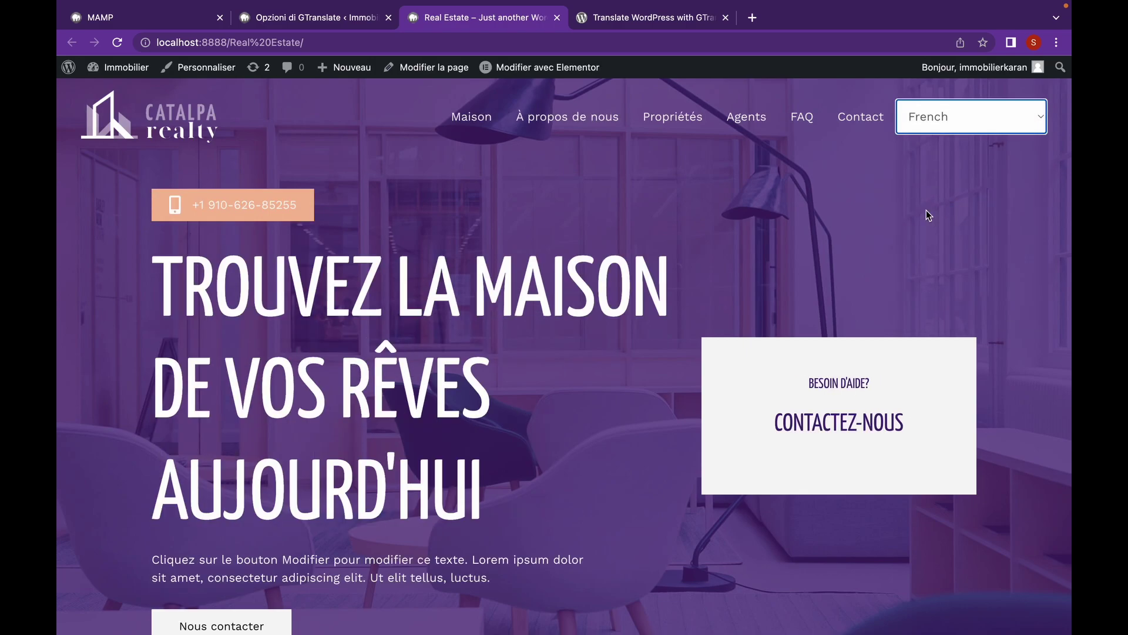
scroll(872, 226, down, 3)
scroll(872, 227, down, 10)
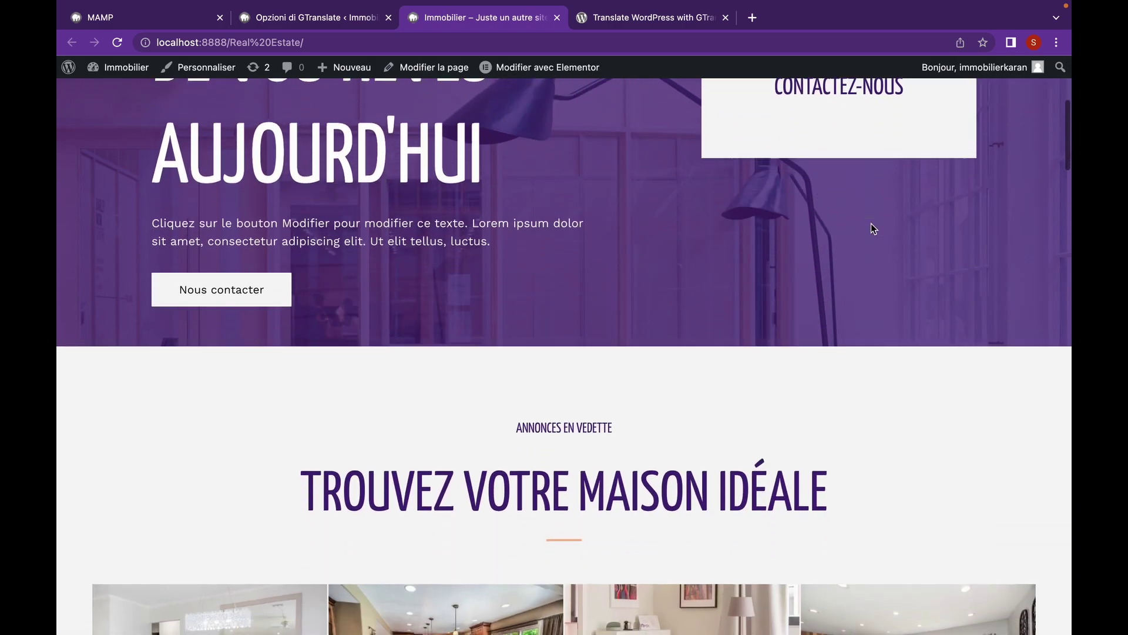
scroll(871, 228, down, 15)
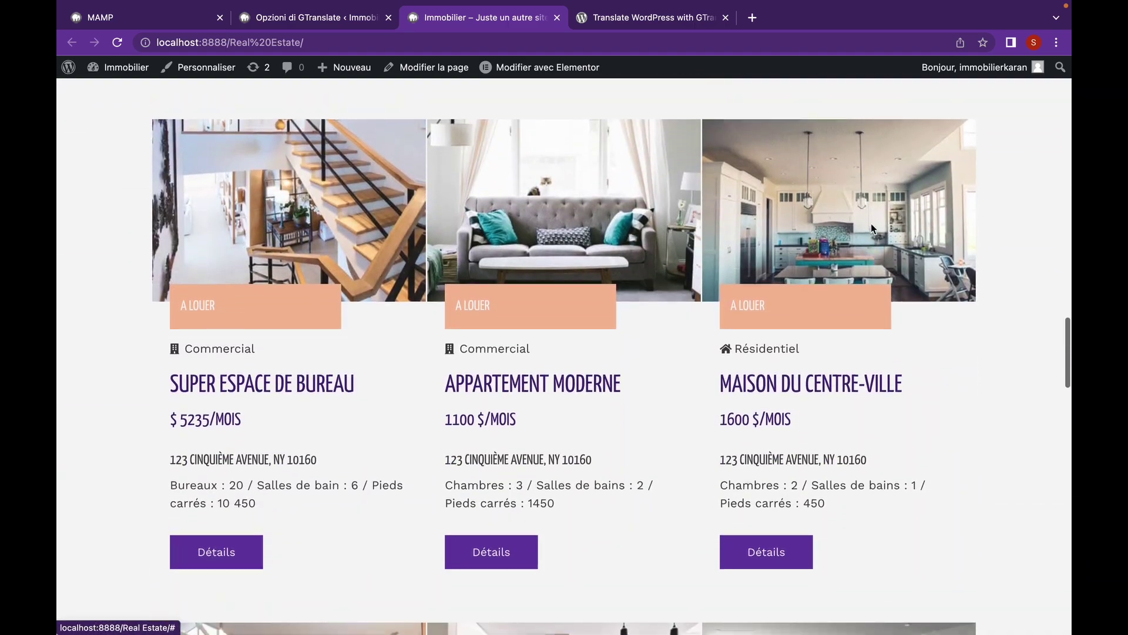
click(870, 223)
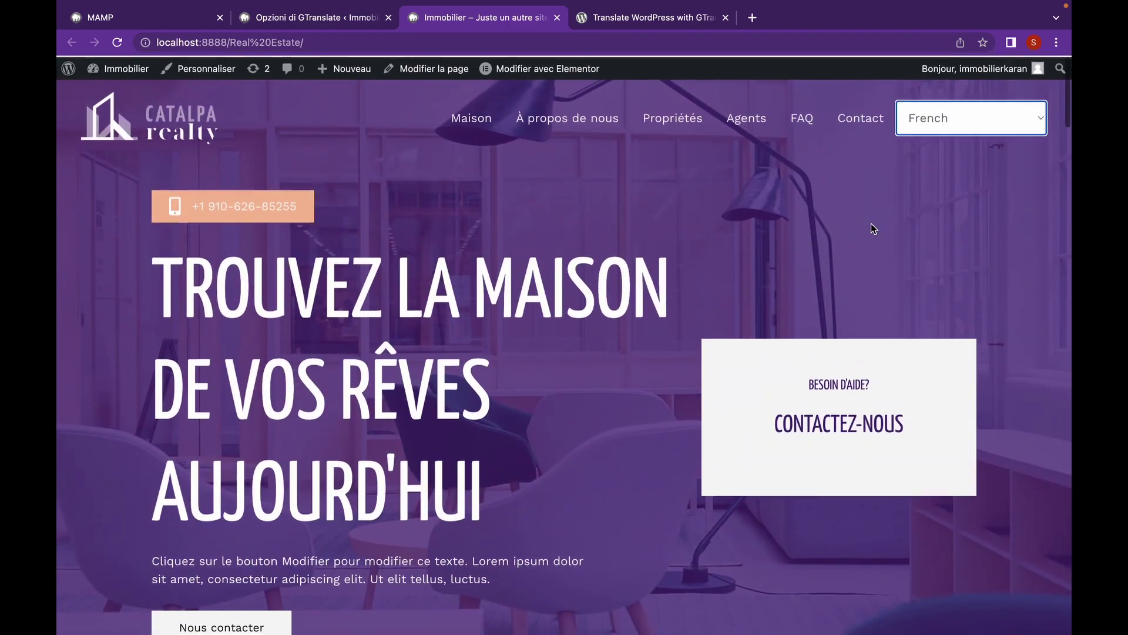
Turn on Show native language names in GTranslate and save the settings
click(333, 18)
scroll(477, 147, down, 5)
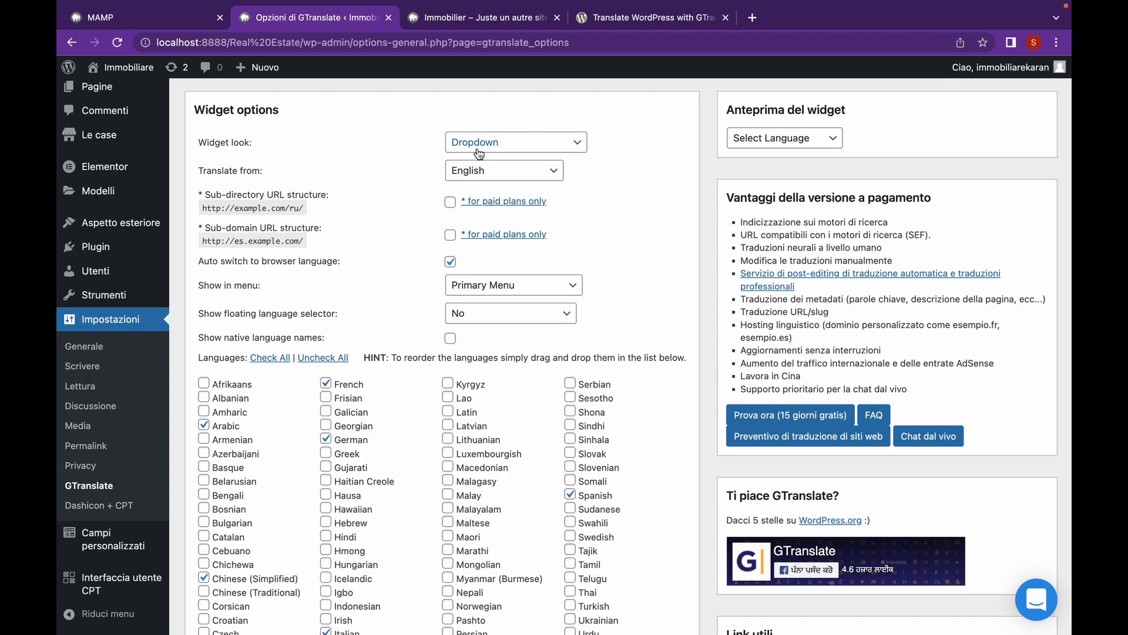
scroll(479, 151, down, 2)
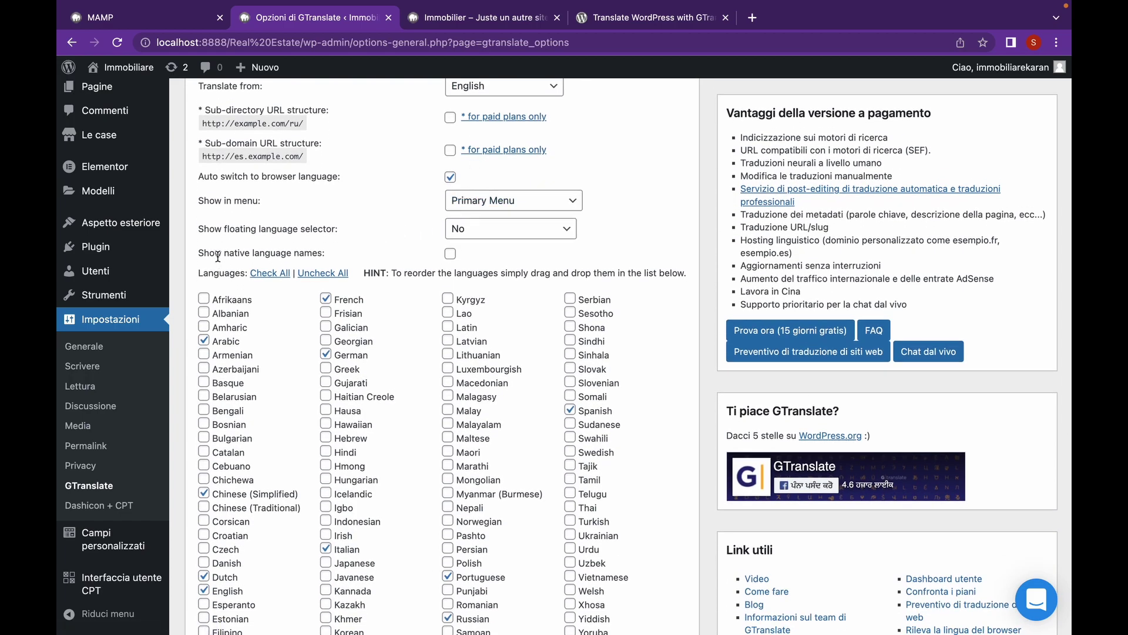
click(474, 20)
click(925, 118)
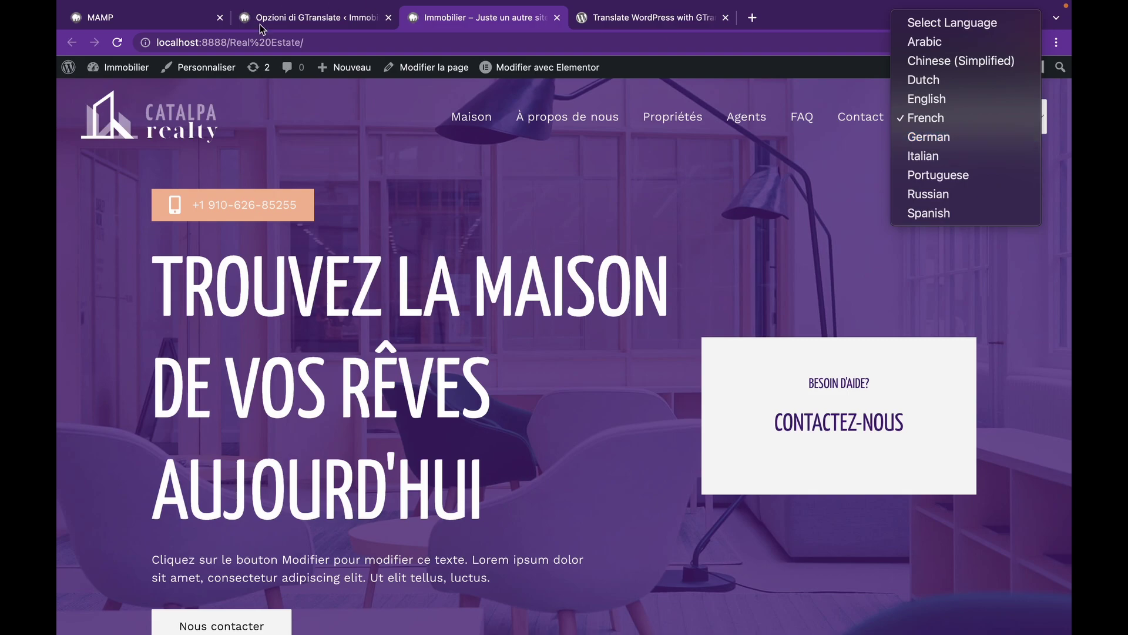
click(280, 26)
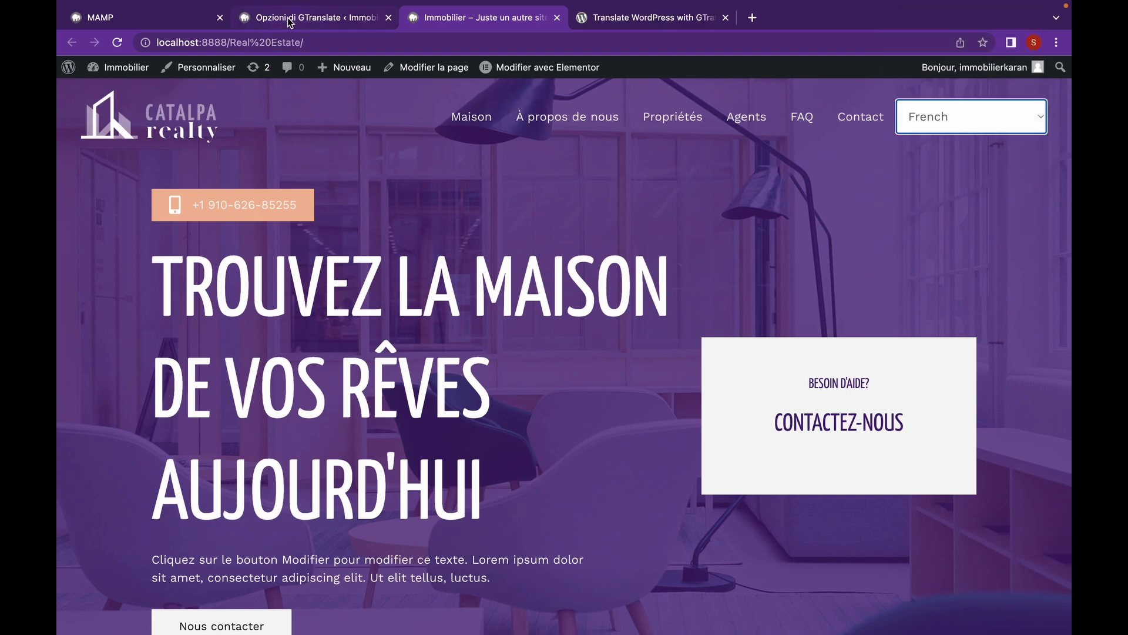
click(288, 21)
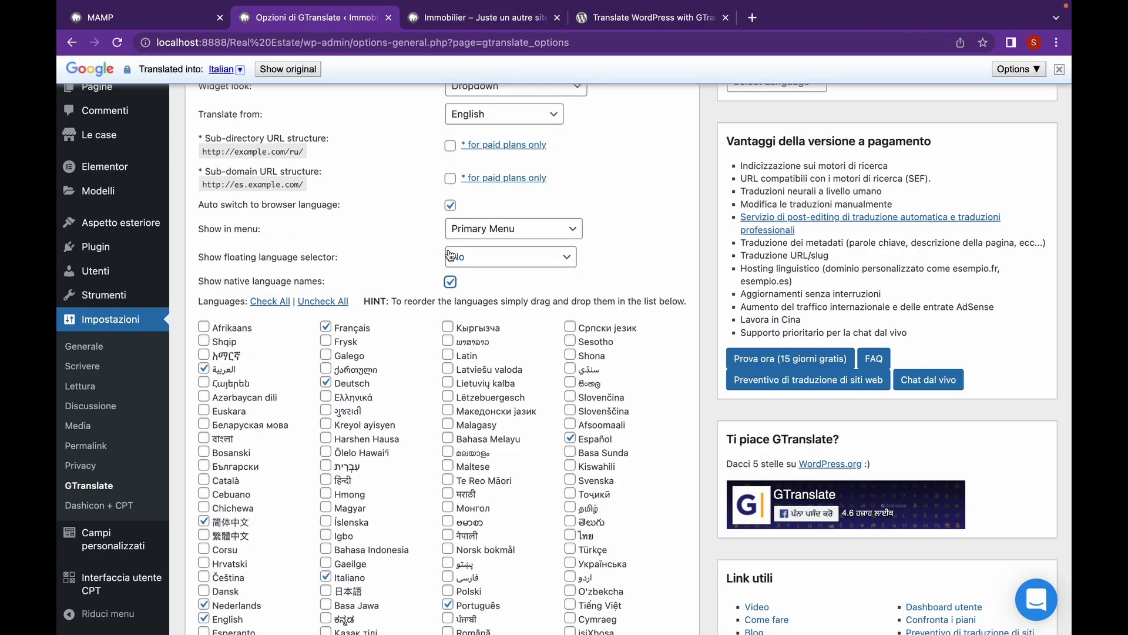
scroll(451, 255, down, 10)
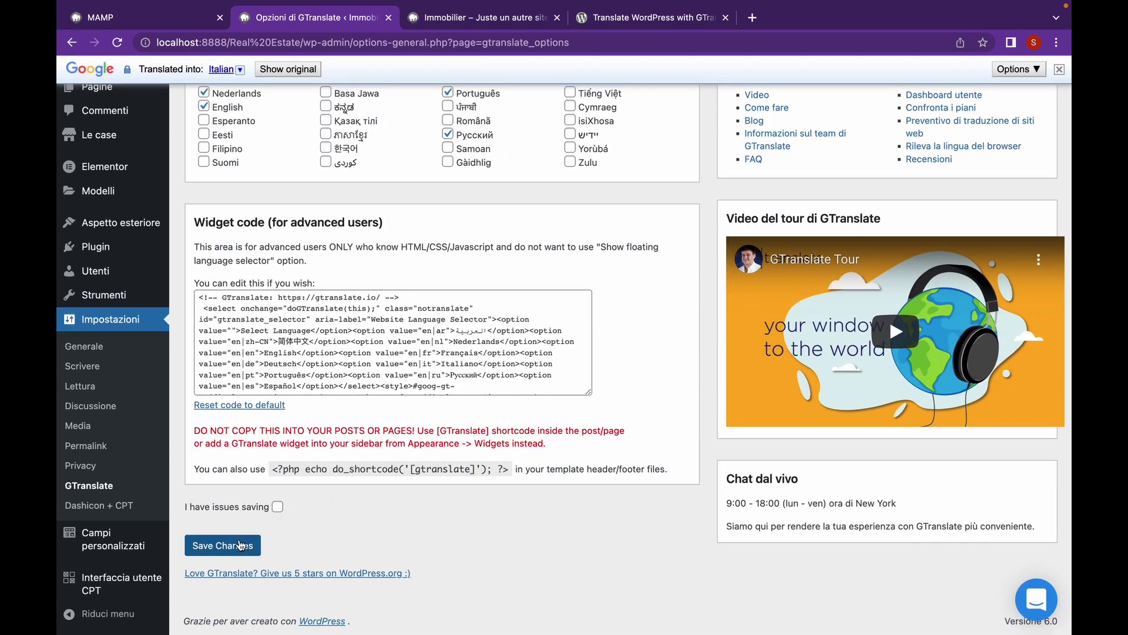
click(239, 545)
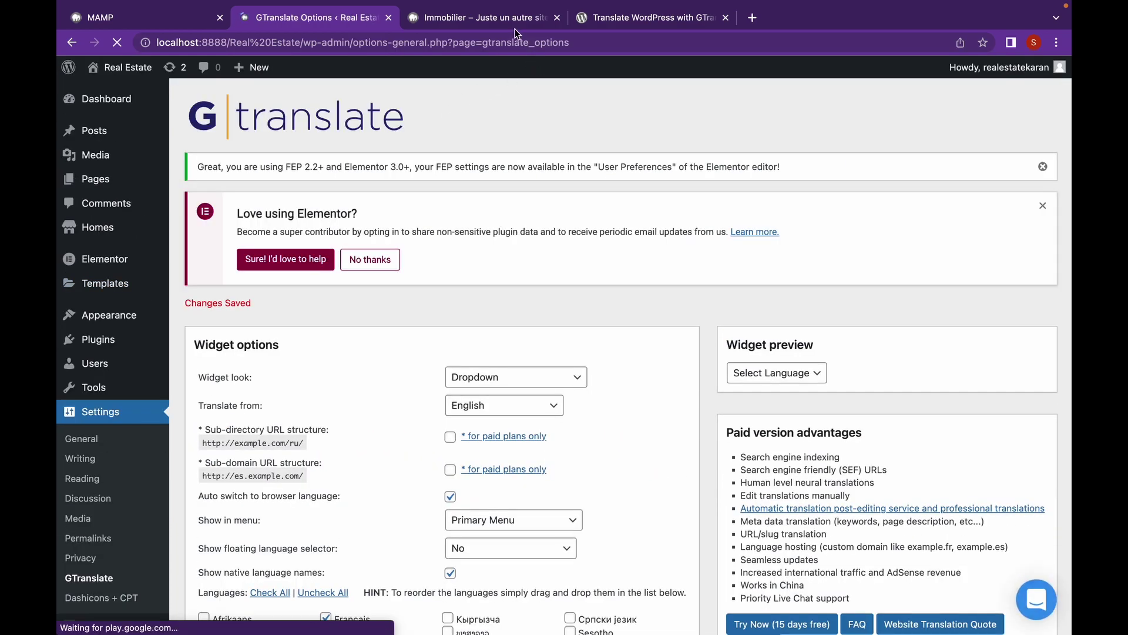
Reload the site and confirm the dropdown lists Nederlands, Deutsch, Italiano and Español
click(514, 25)
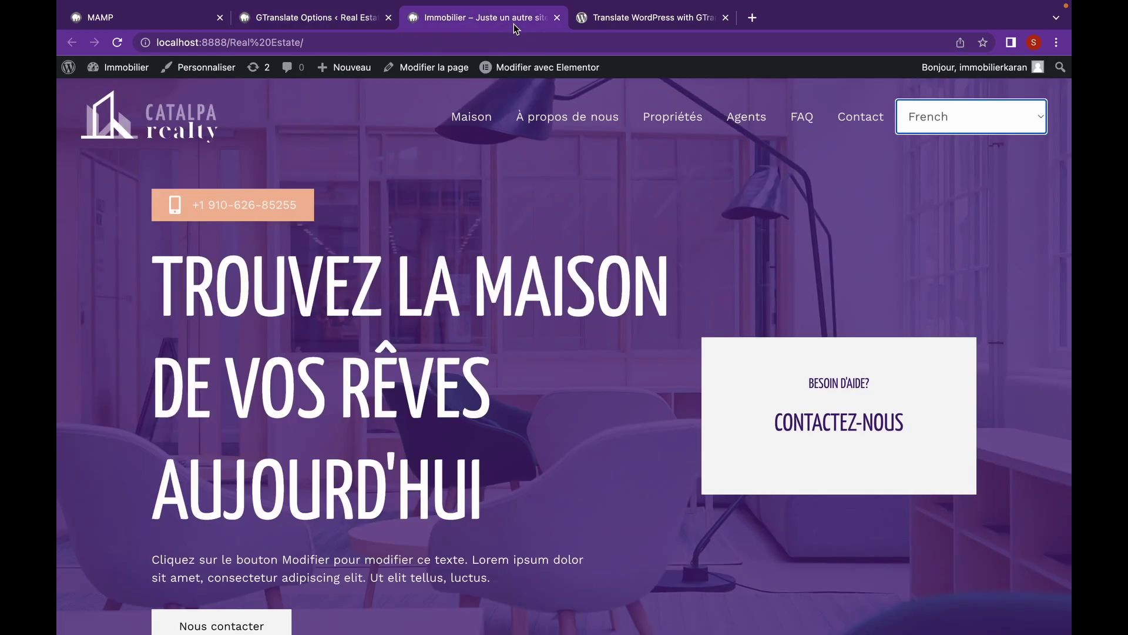
click(123, 40)
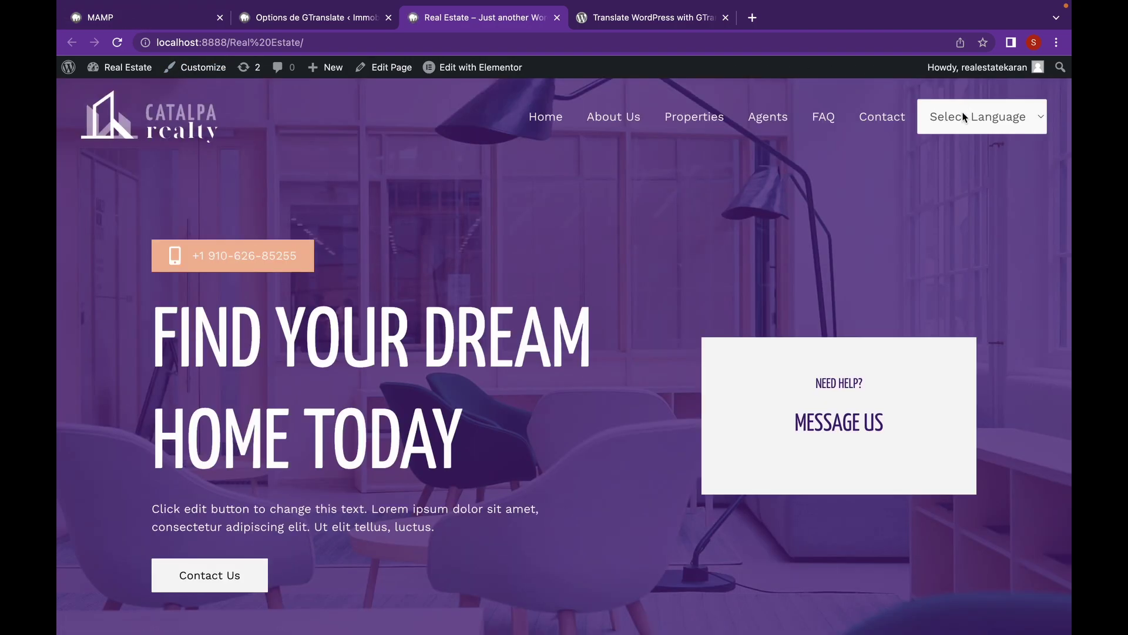
click(964, 116)
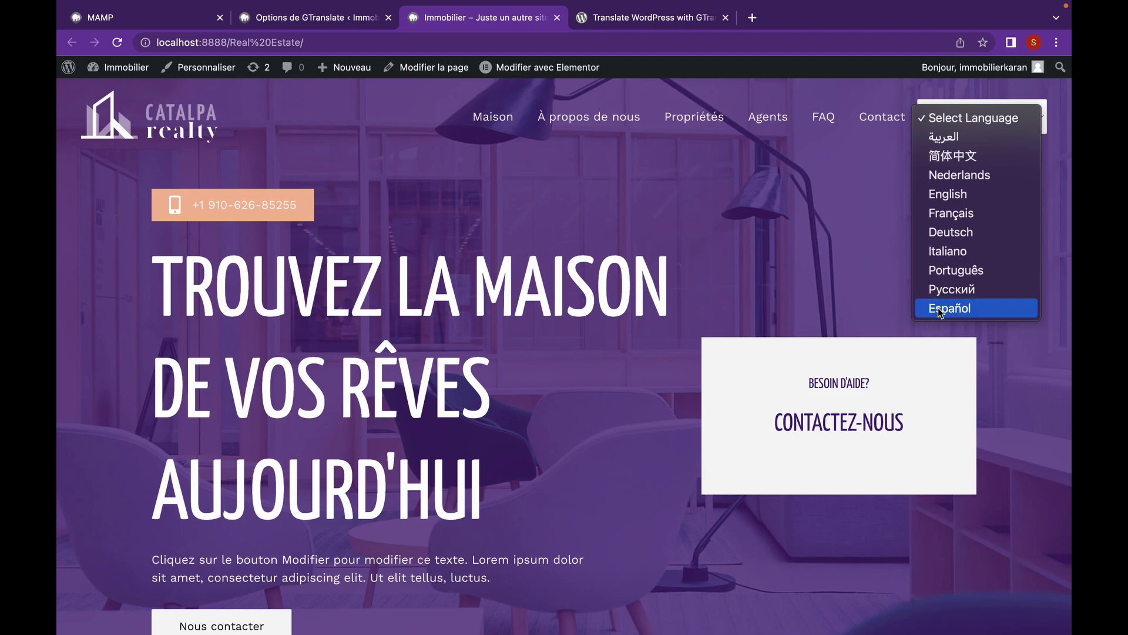
click(775, 231)
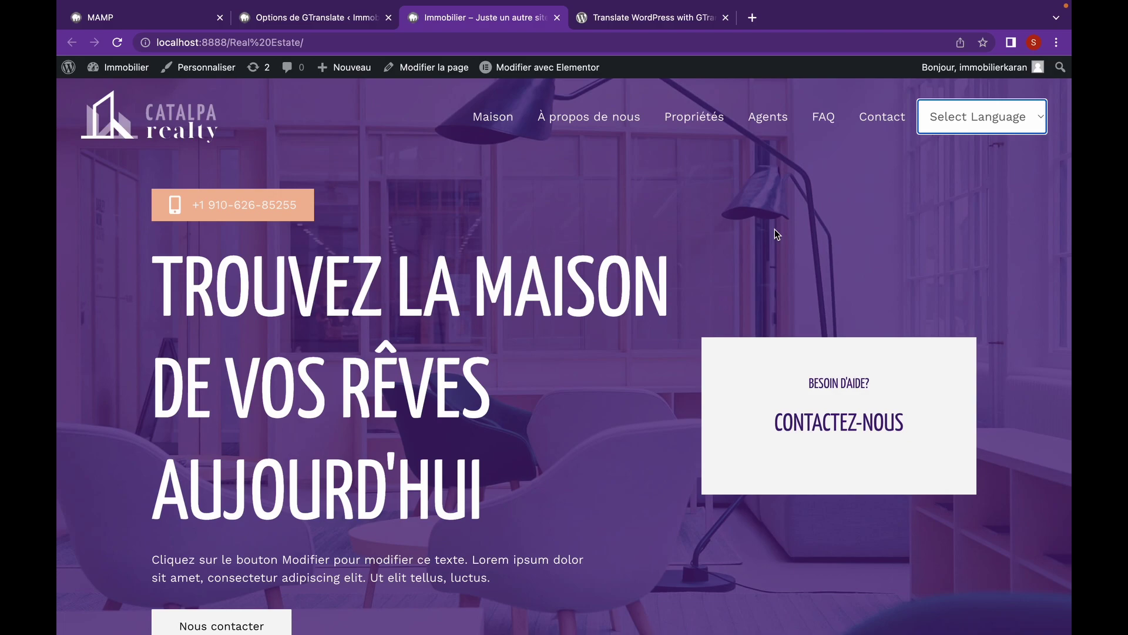